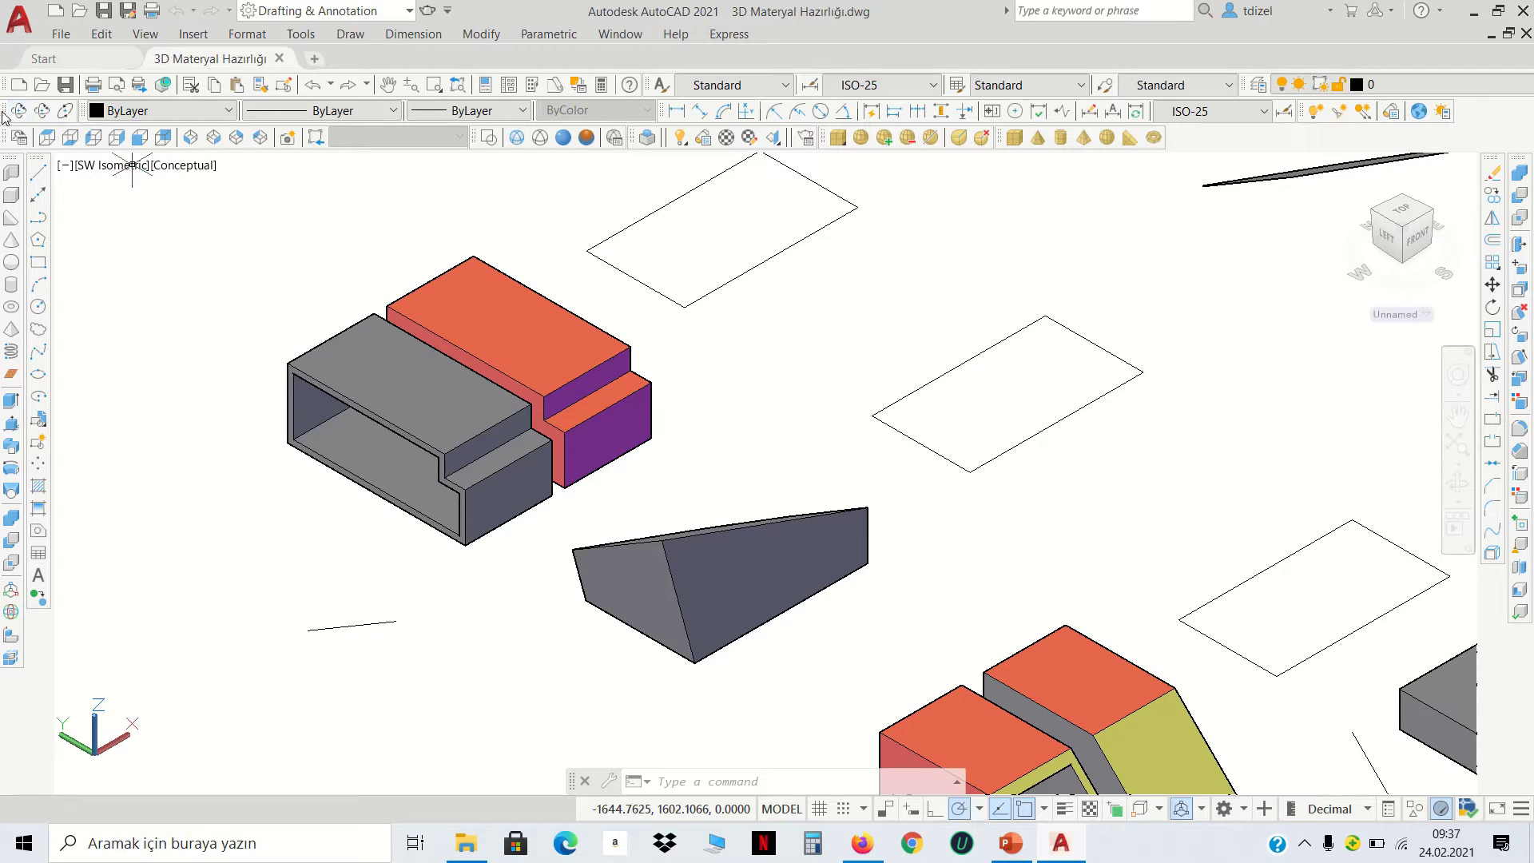
Cycle the solids through the Top, Front, SW, NE and SE Isometric views
drag(4, 118, 125, 172)
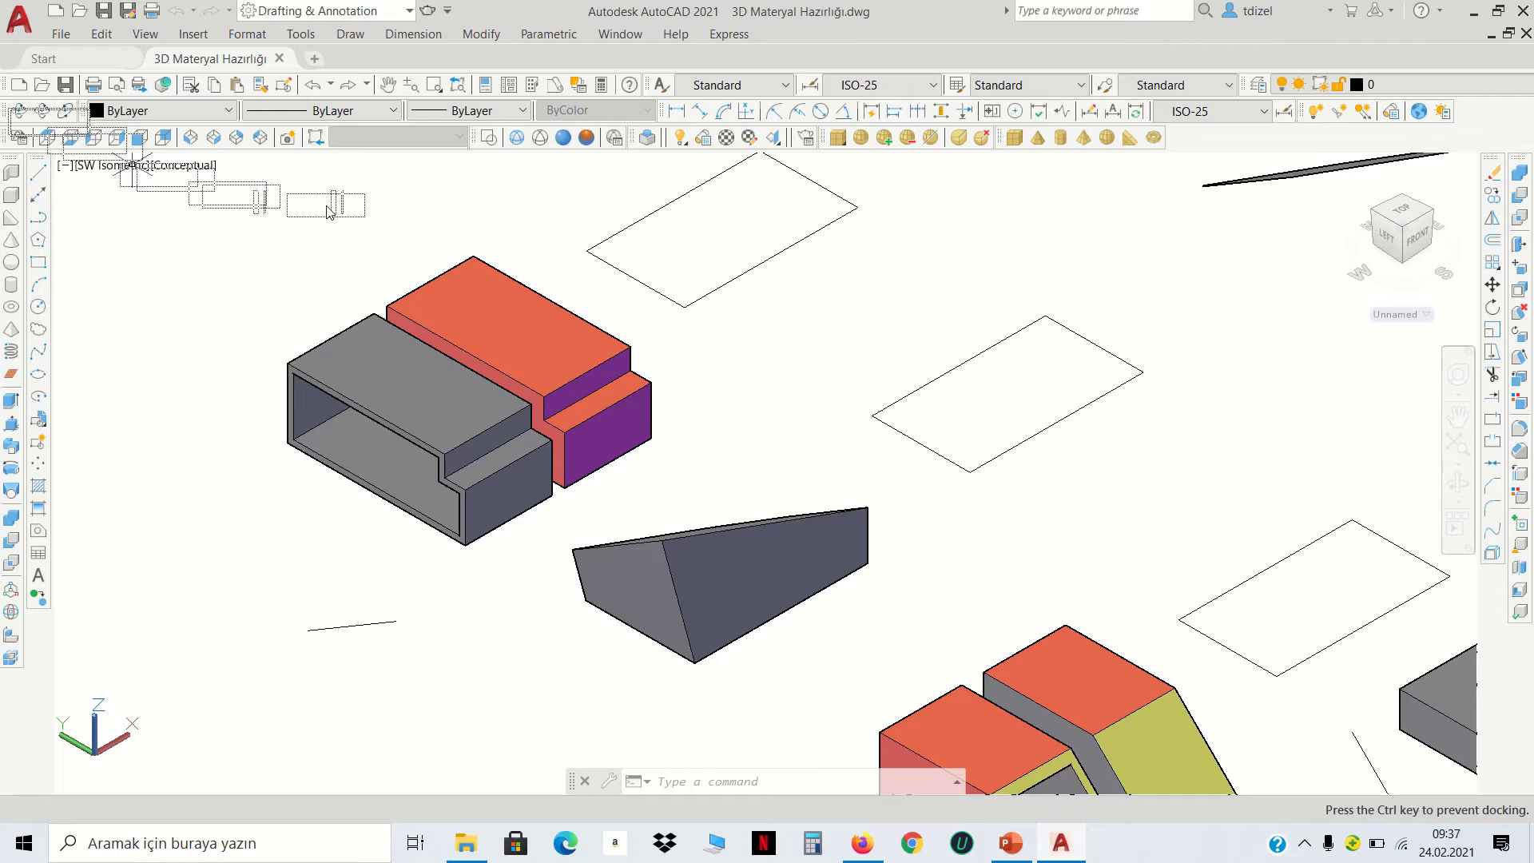
mouse_move(329, 210)
mouse_down()
mouse_move(68, 108)
mouse_move(40, 116)
mouse_up()
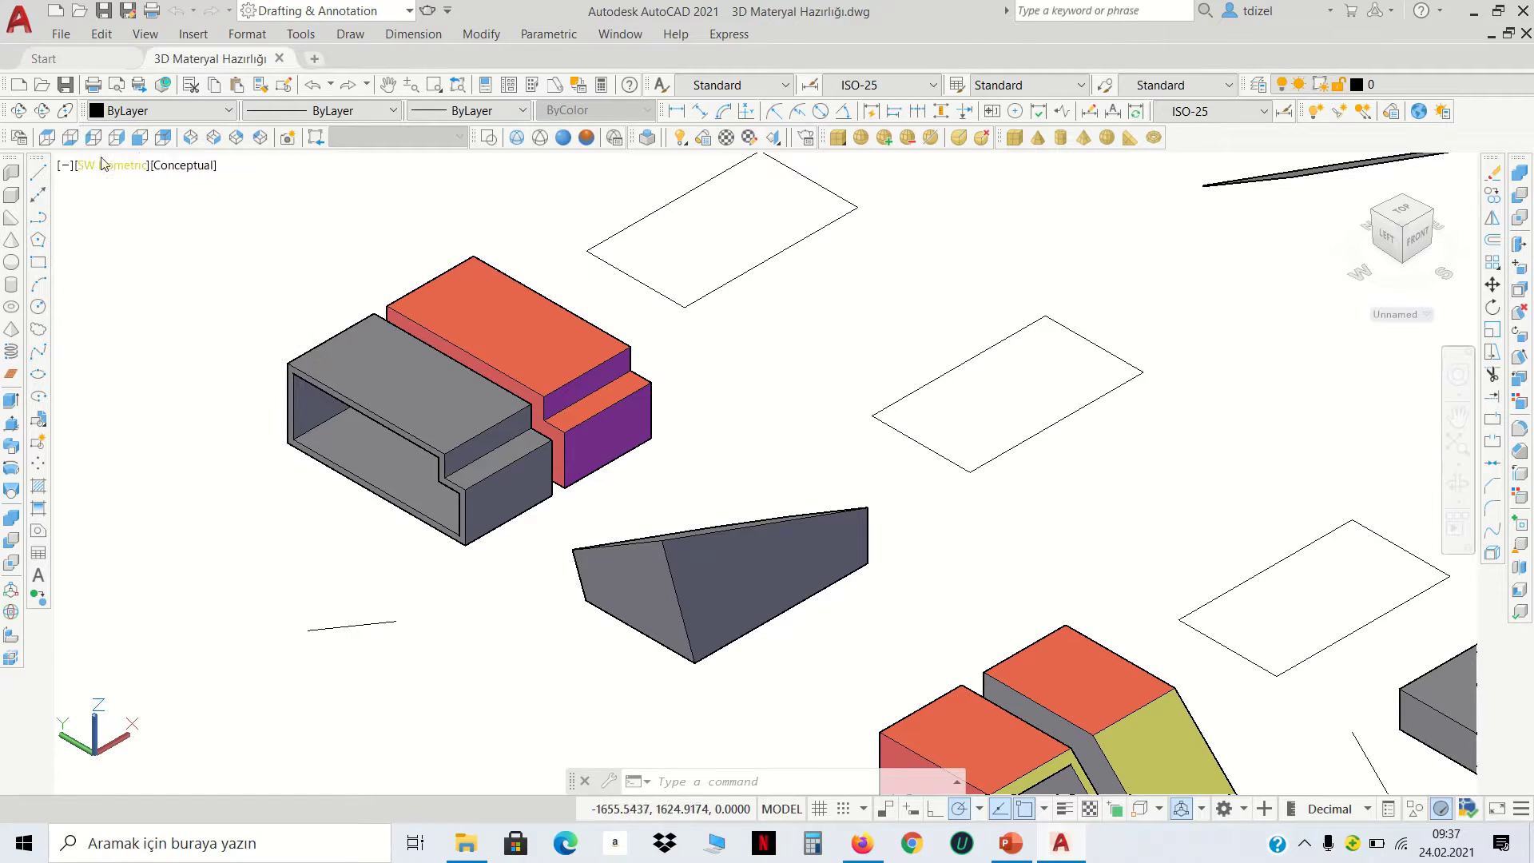
click(50, 140)
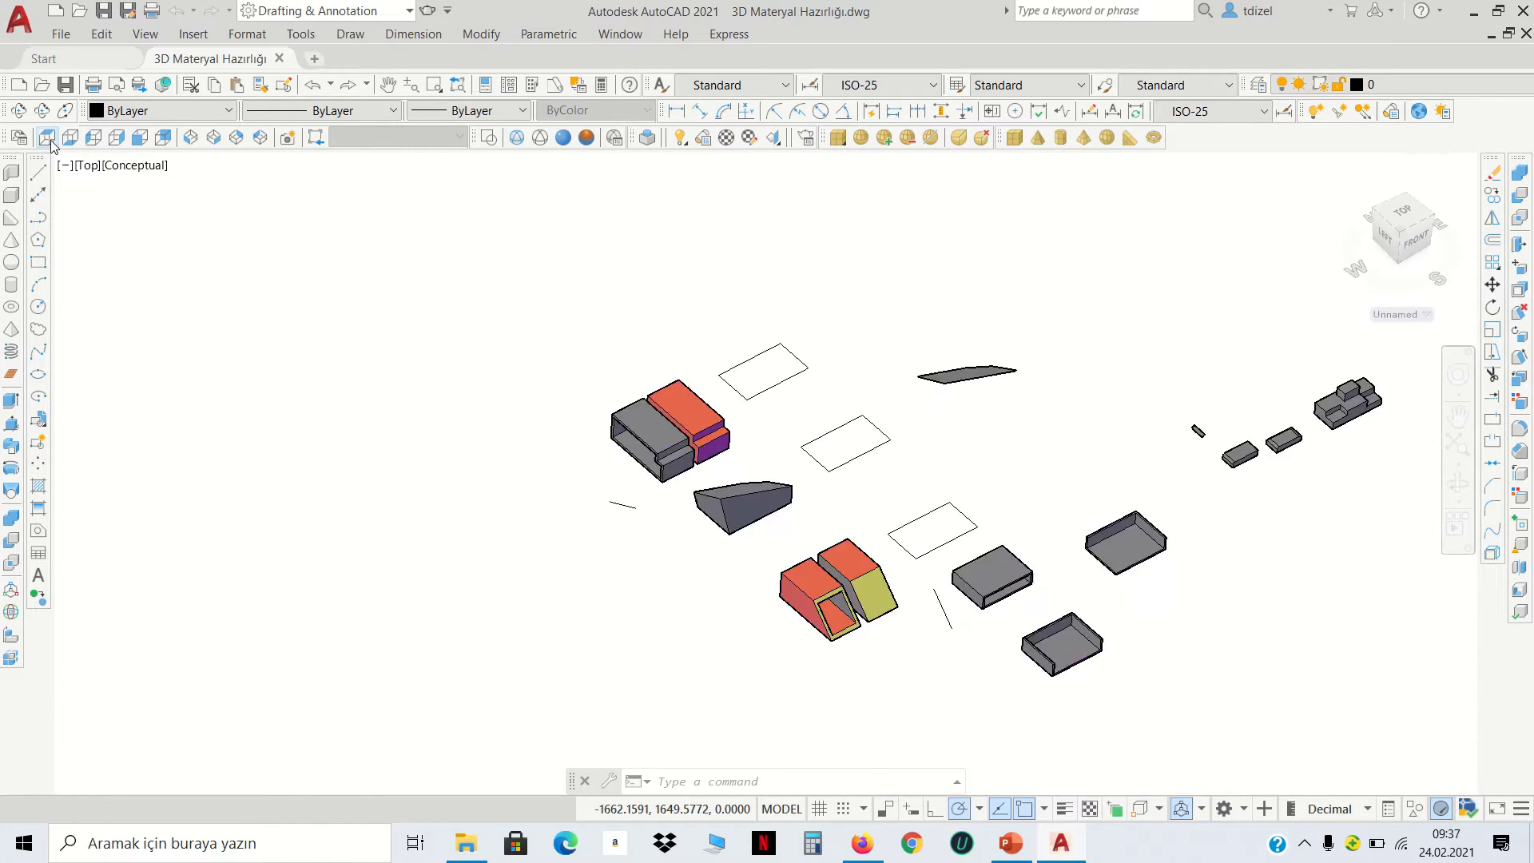
click(139, 144)
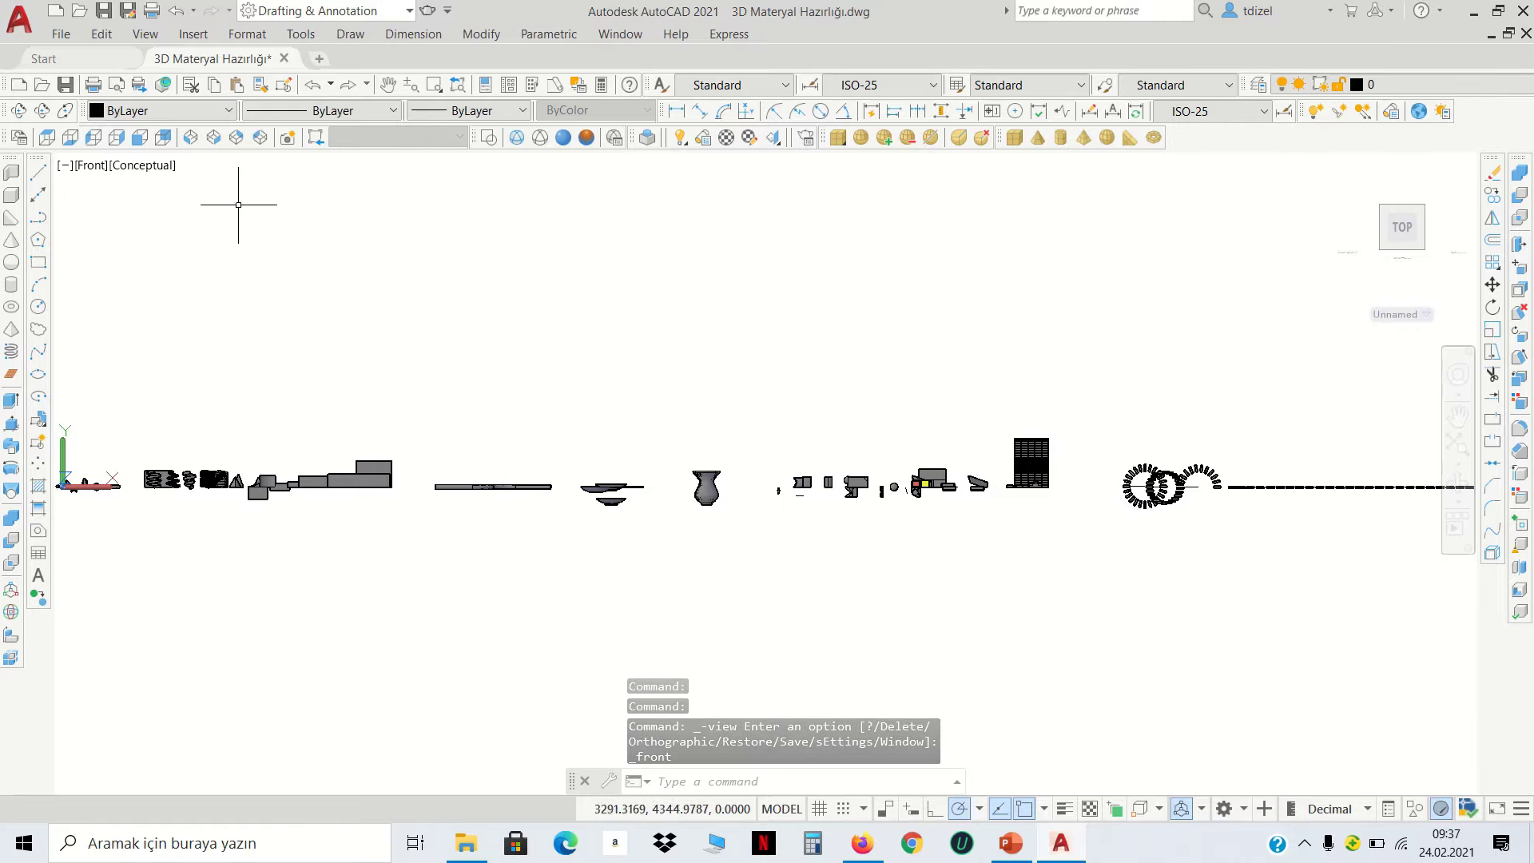
click(192, 139)
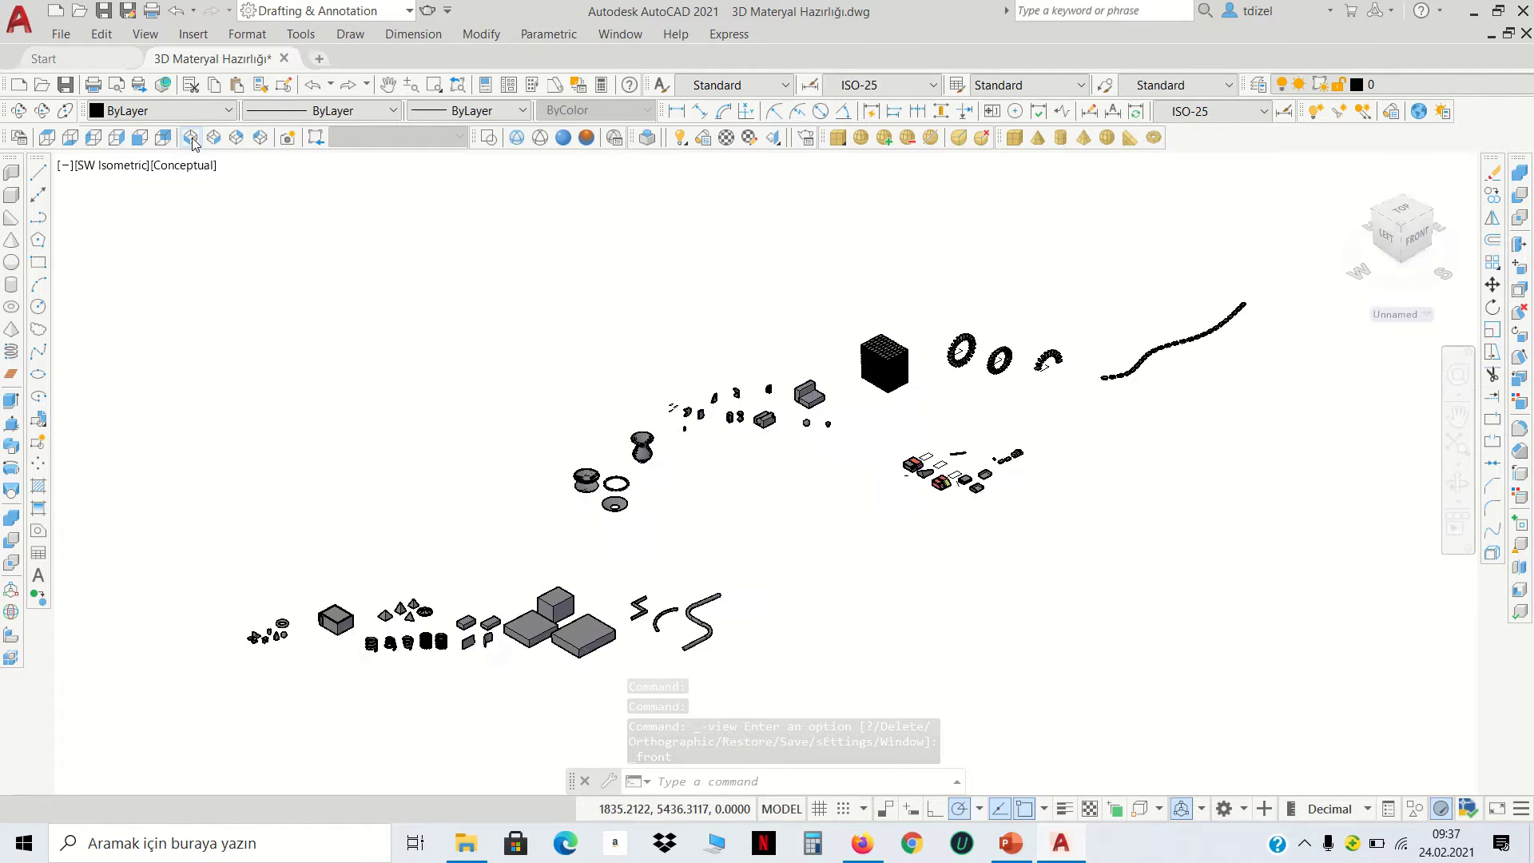
click(236, 139)
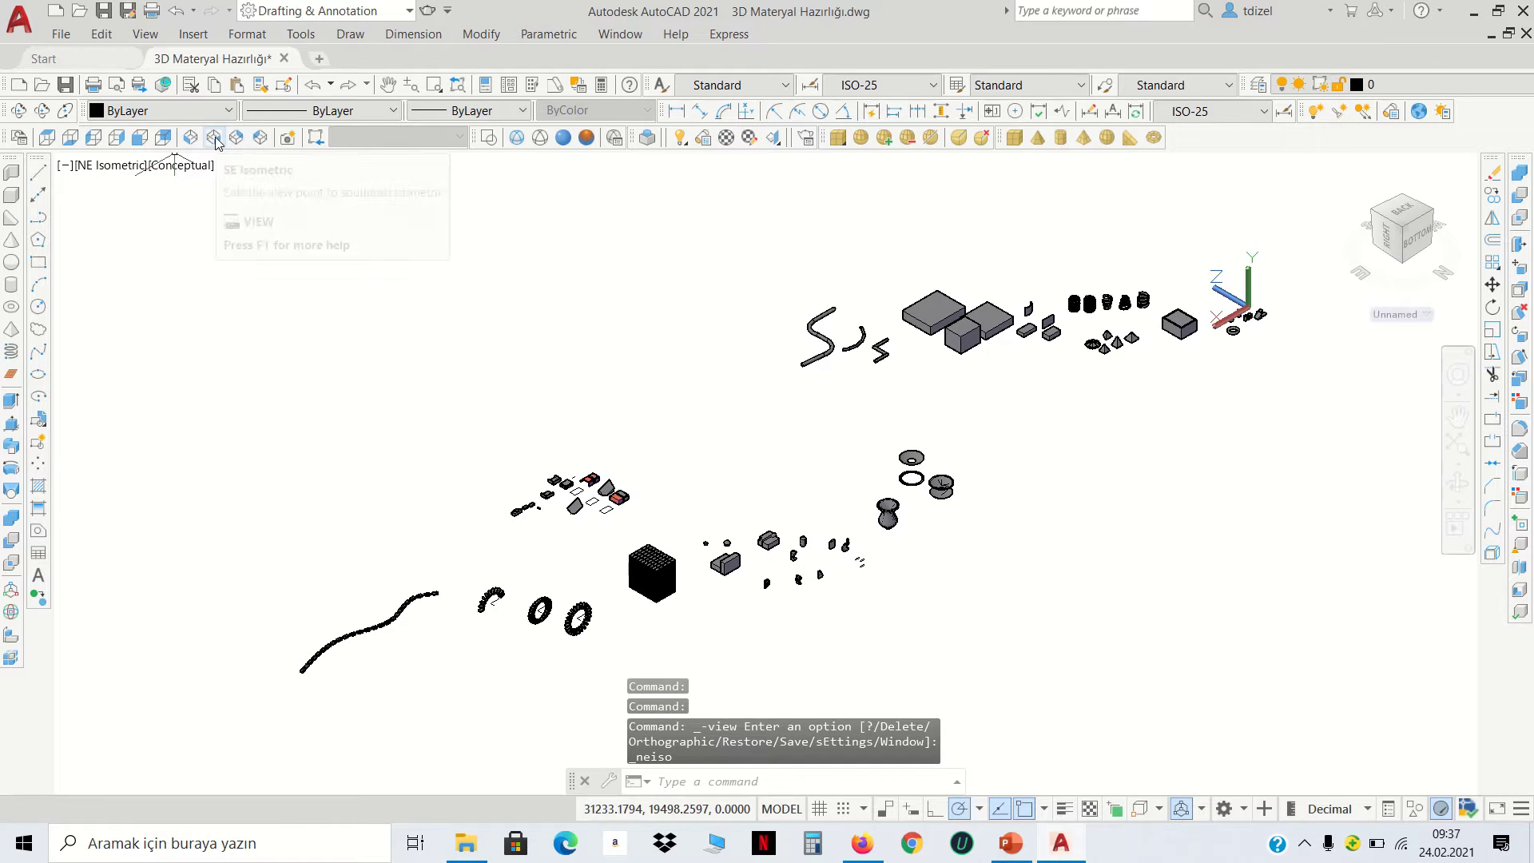
click(214, 138)
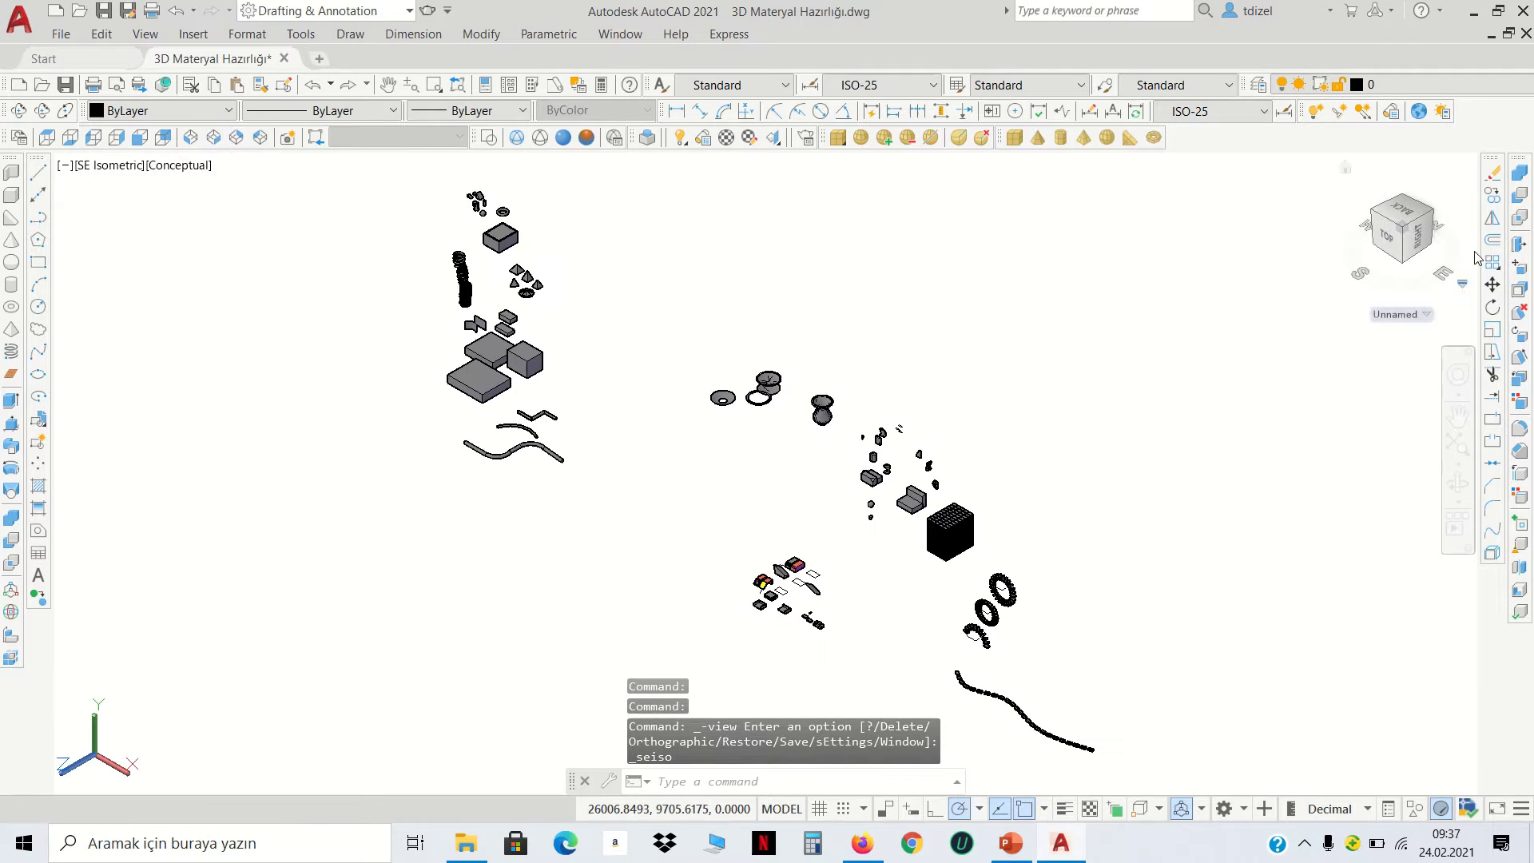
Use ViewCube corners to view the model from below, ending on the Back view
click(1403, 229)
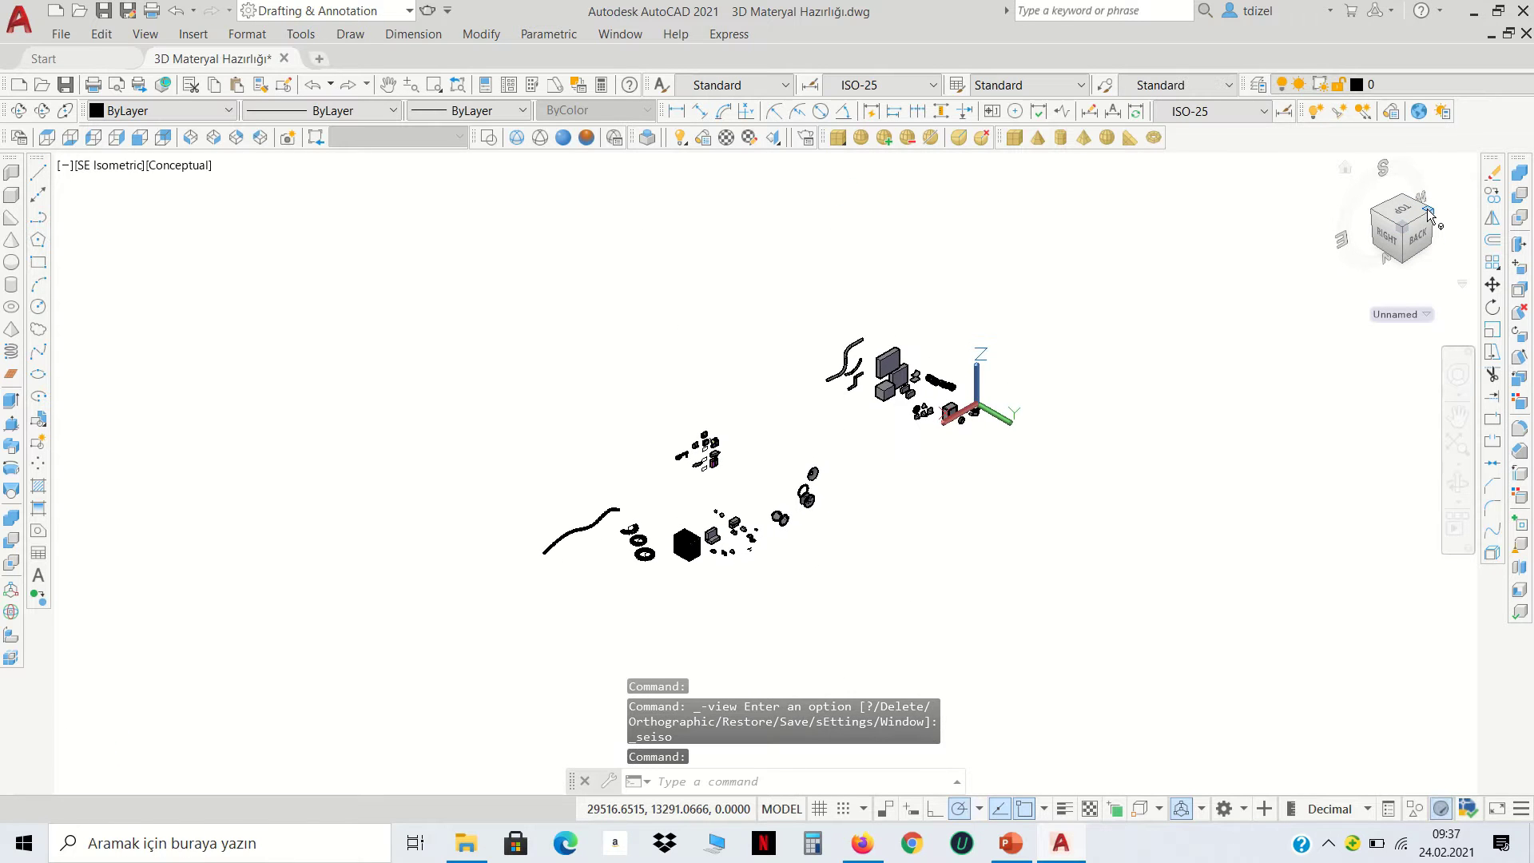
click(1428, 214)
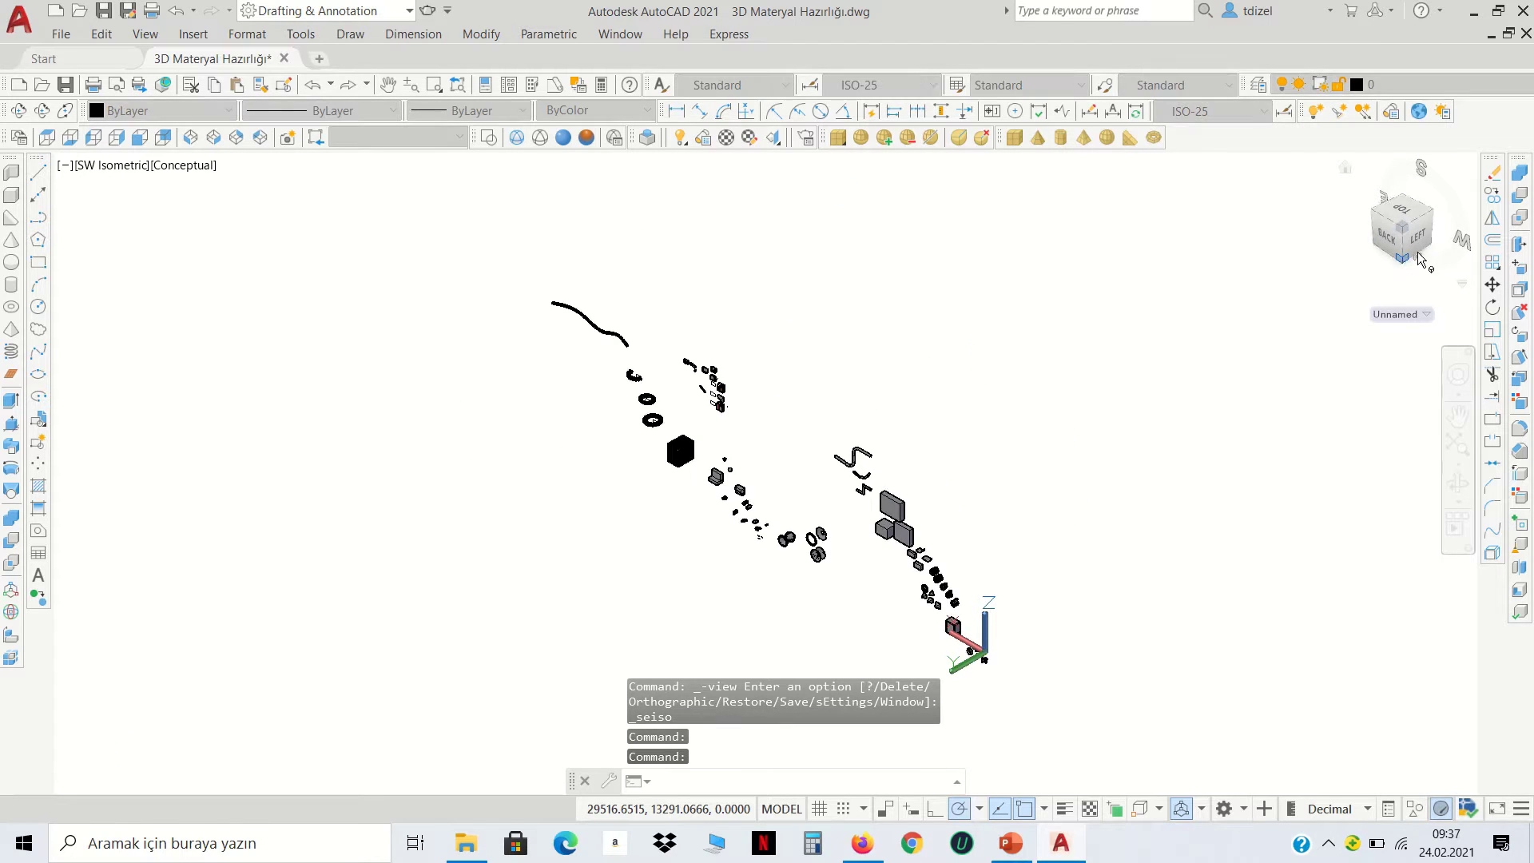
click(1406, 256)
click(1407, 248)
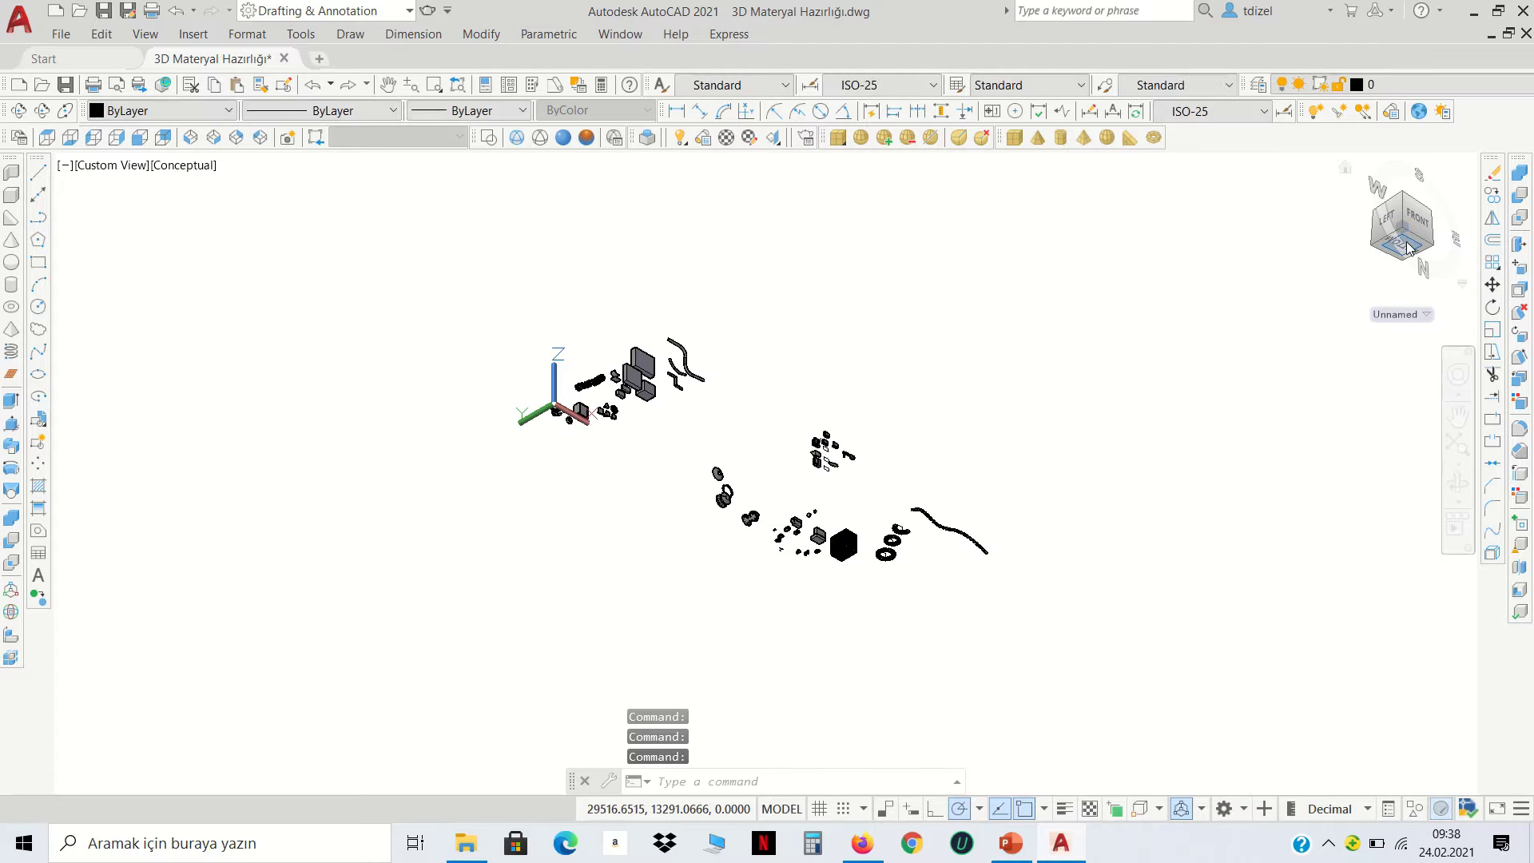
click(1404, 252)
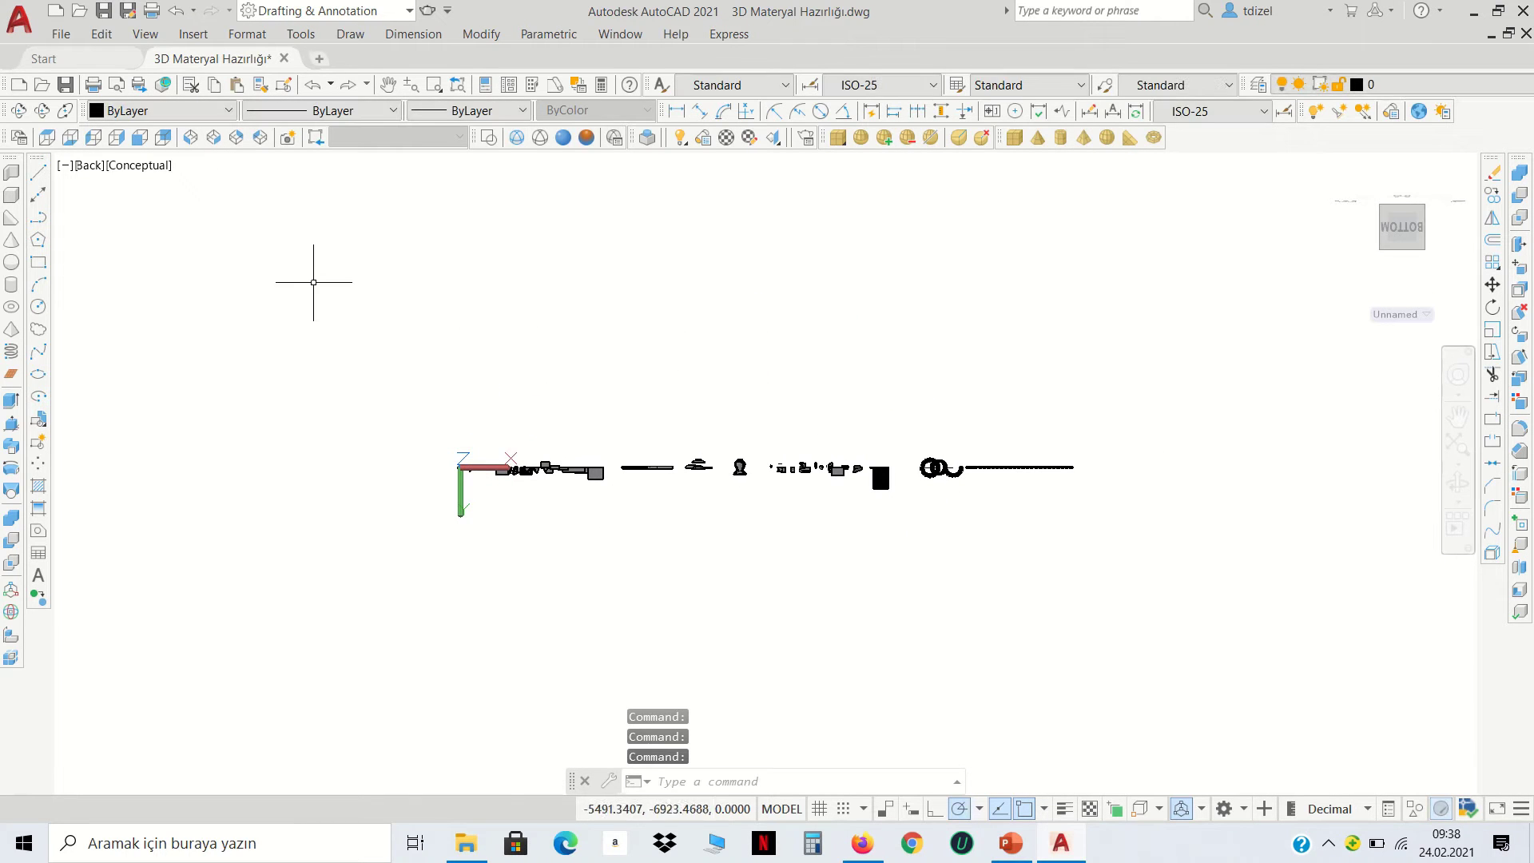
Show the drawing in Top, then Back, then SW Isometric via the viewport view menu
click(90, 166)
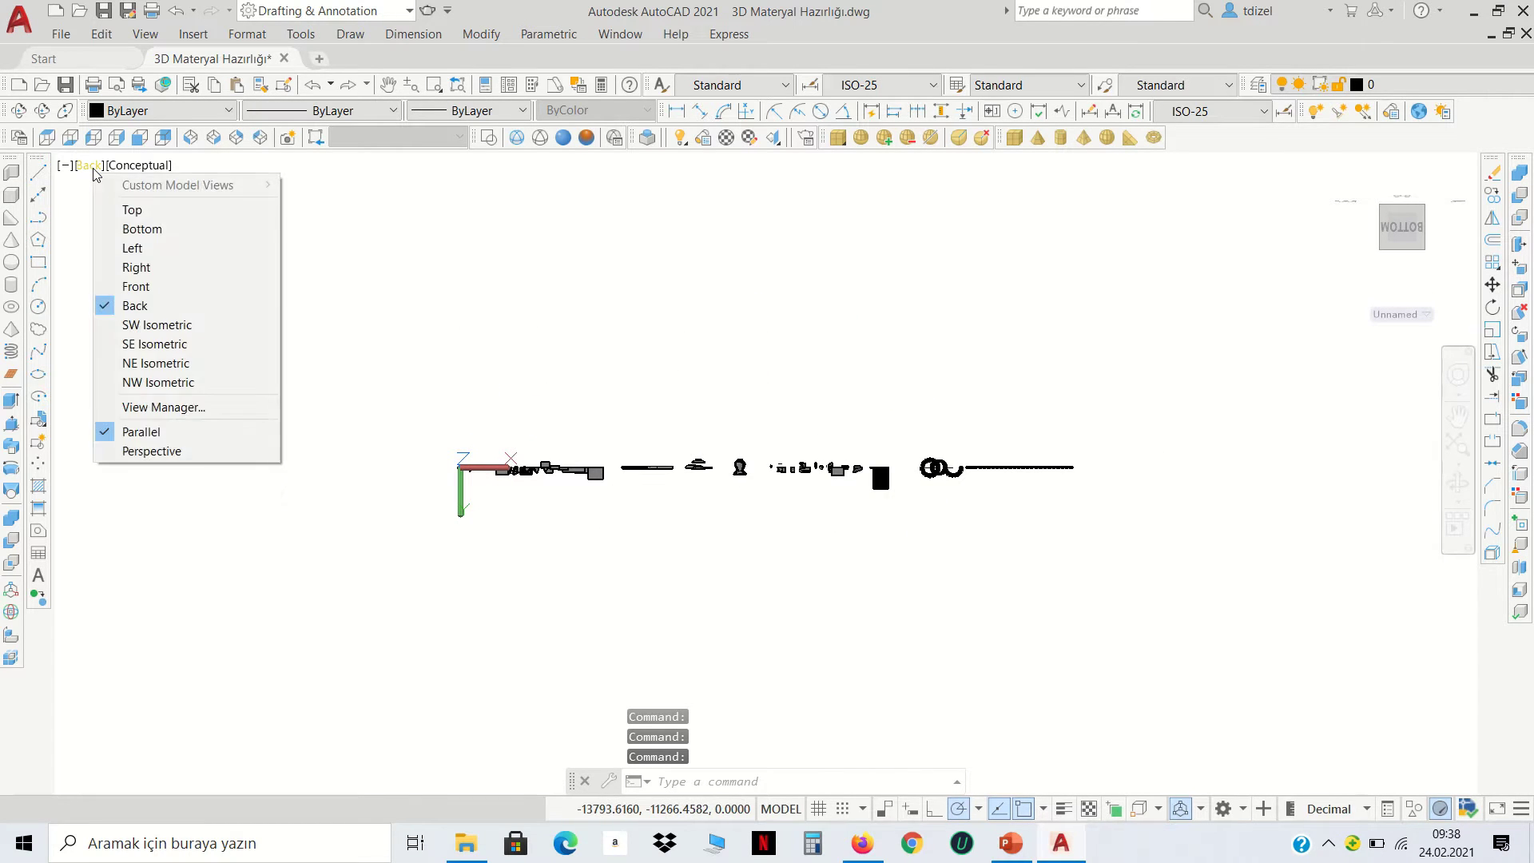
click(132, 209)
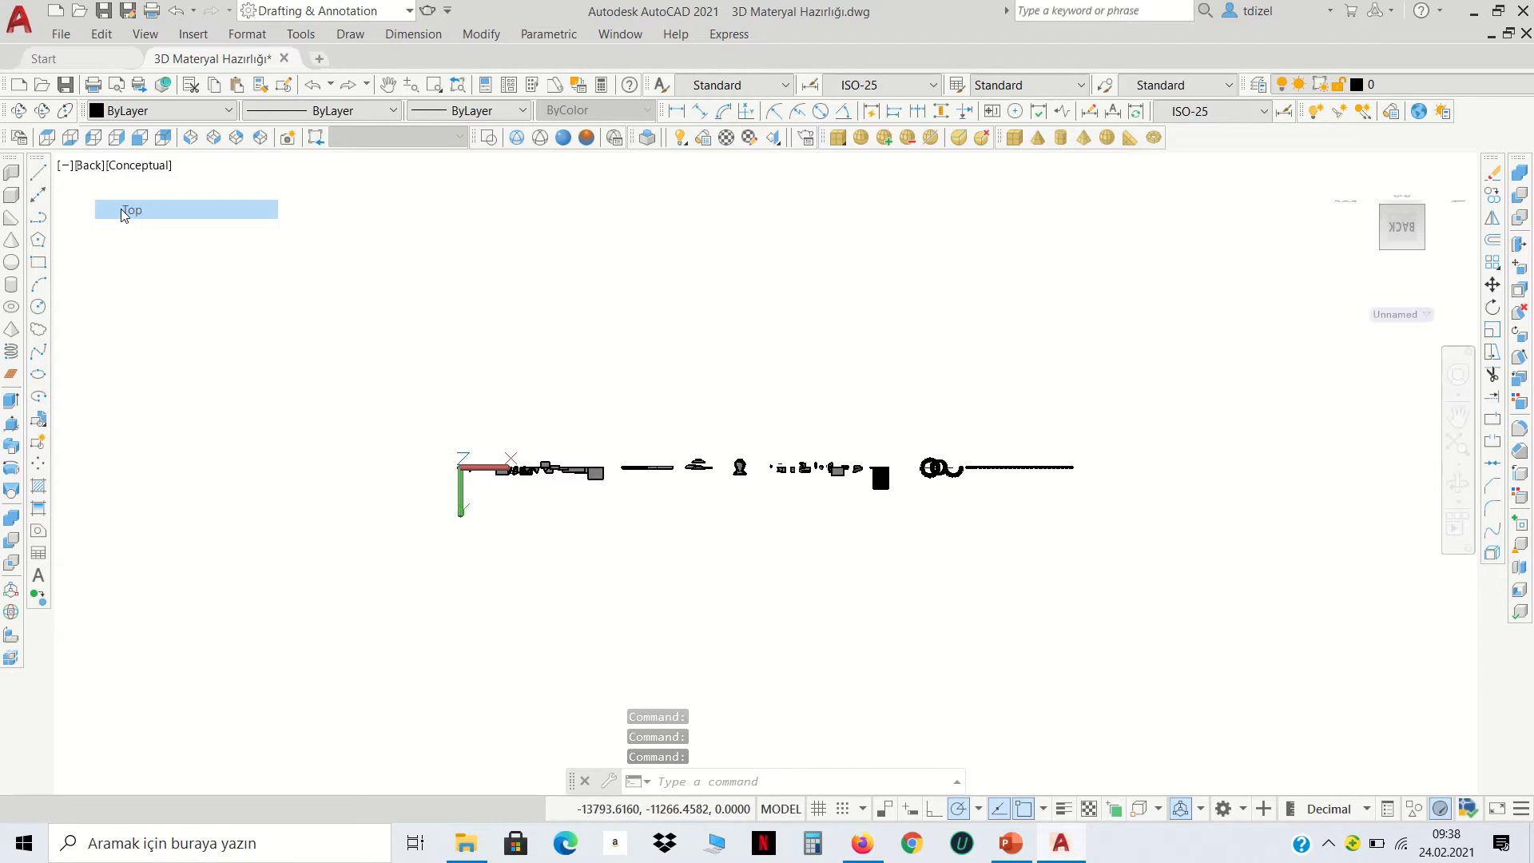
click(89, 165)
click(131, 302)
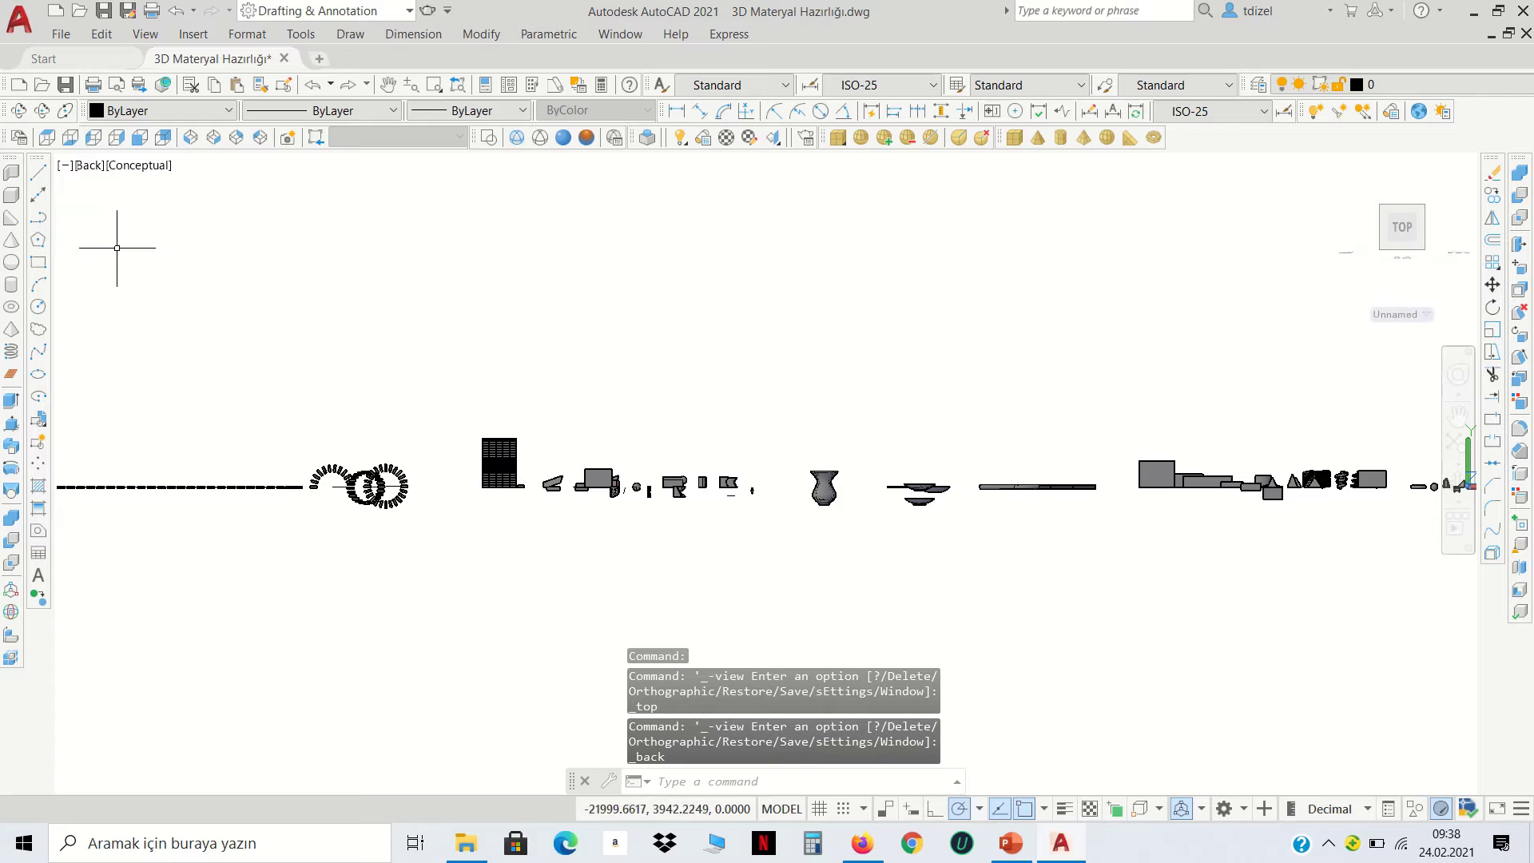
click(89, 166)
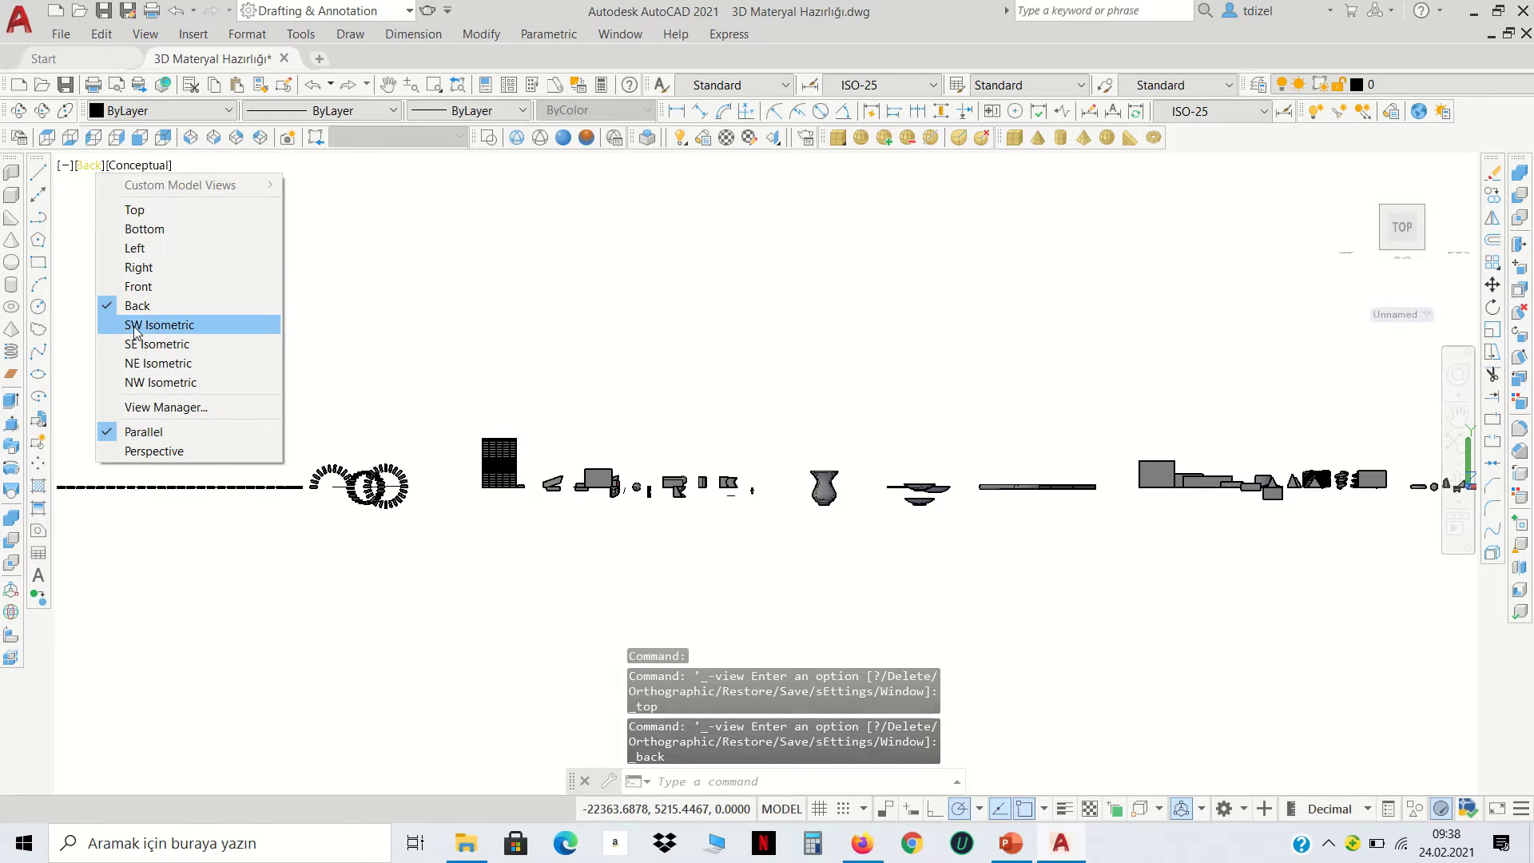
click(132, 320)
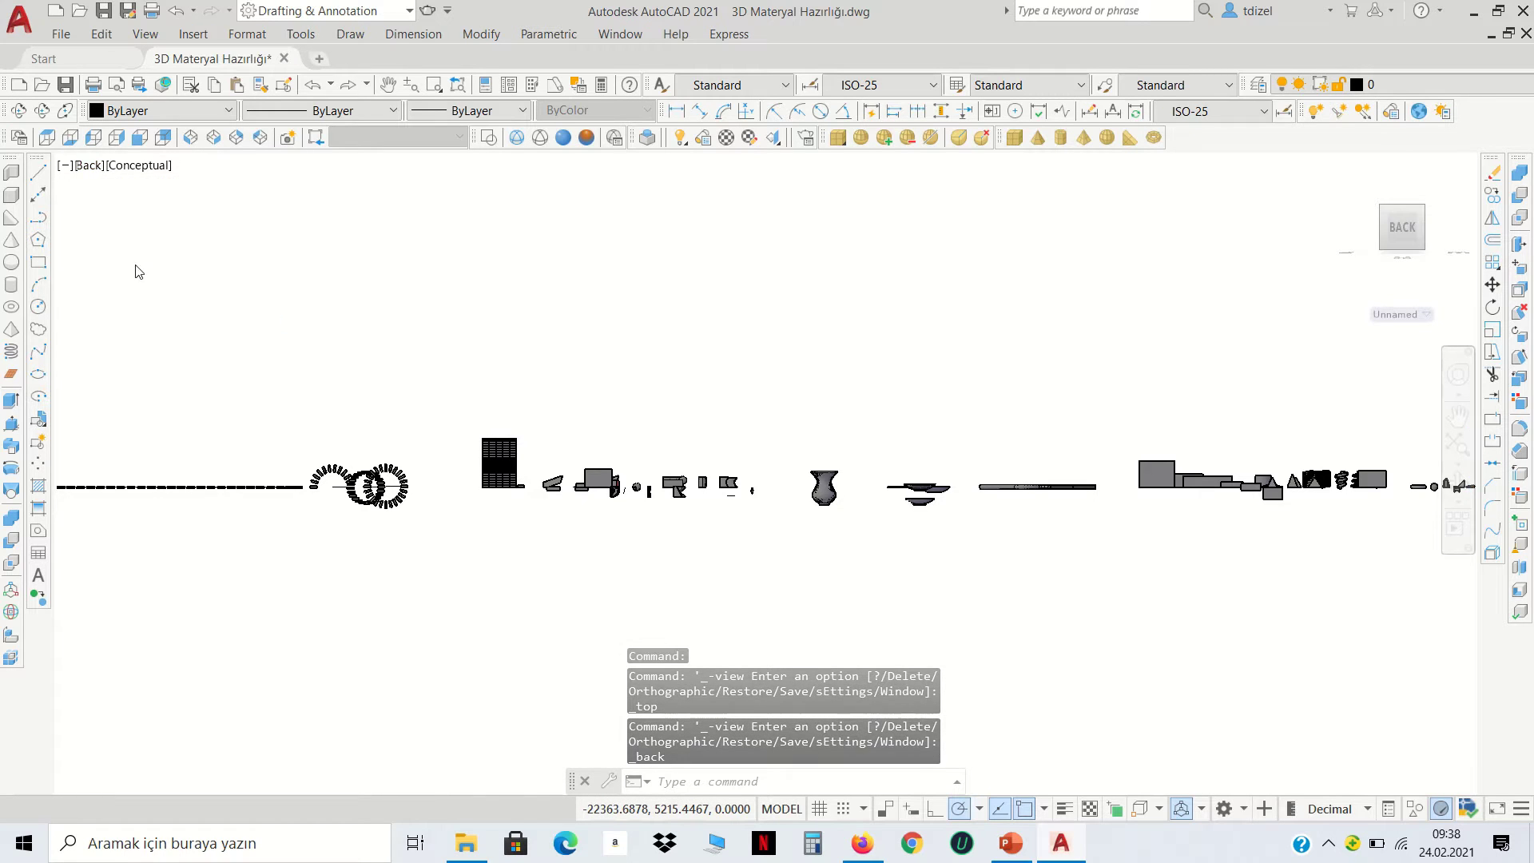
Check the NE Isometric view, then return to SW Isometric
click(90, 172)
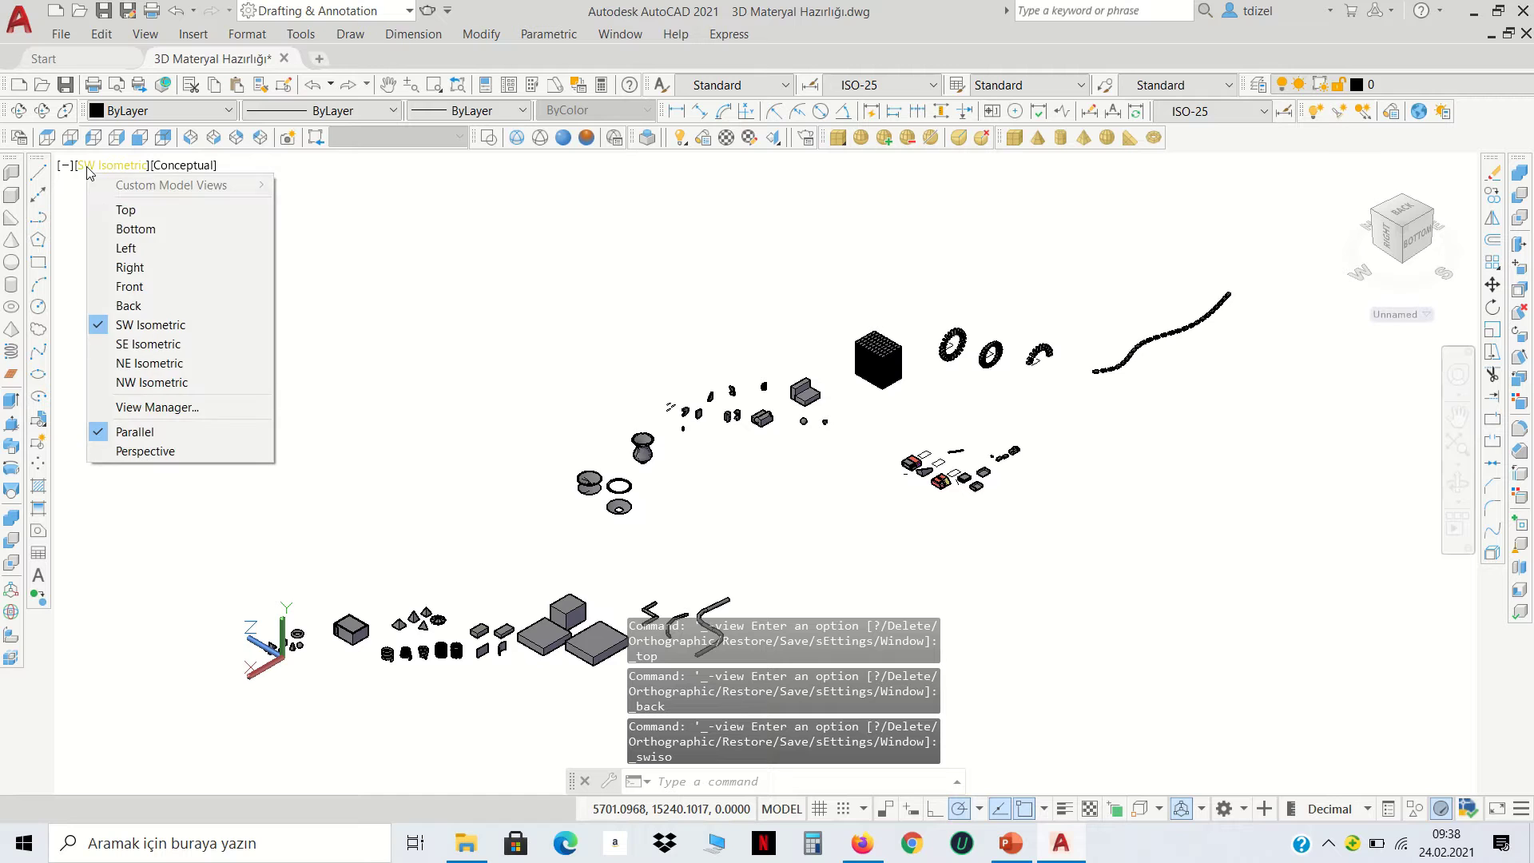
click(127, 361)
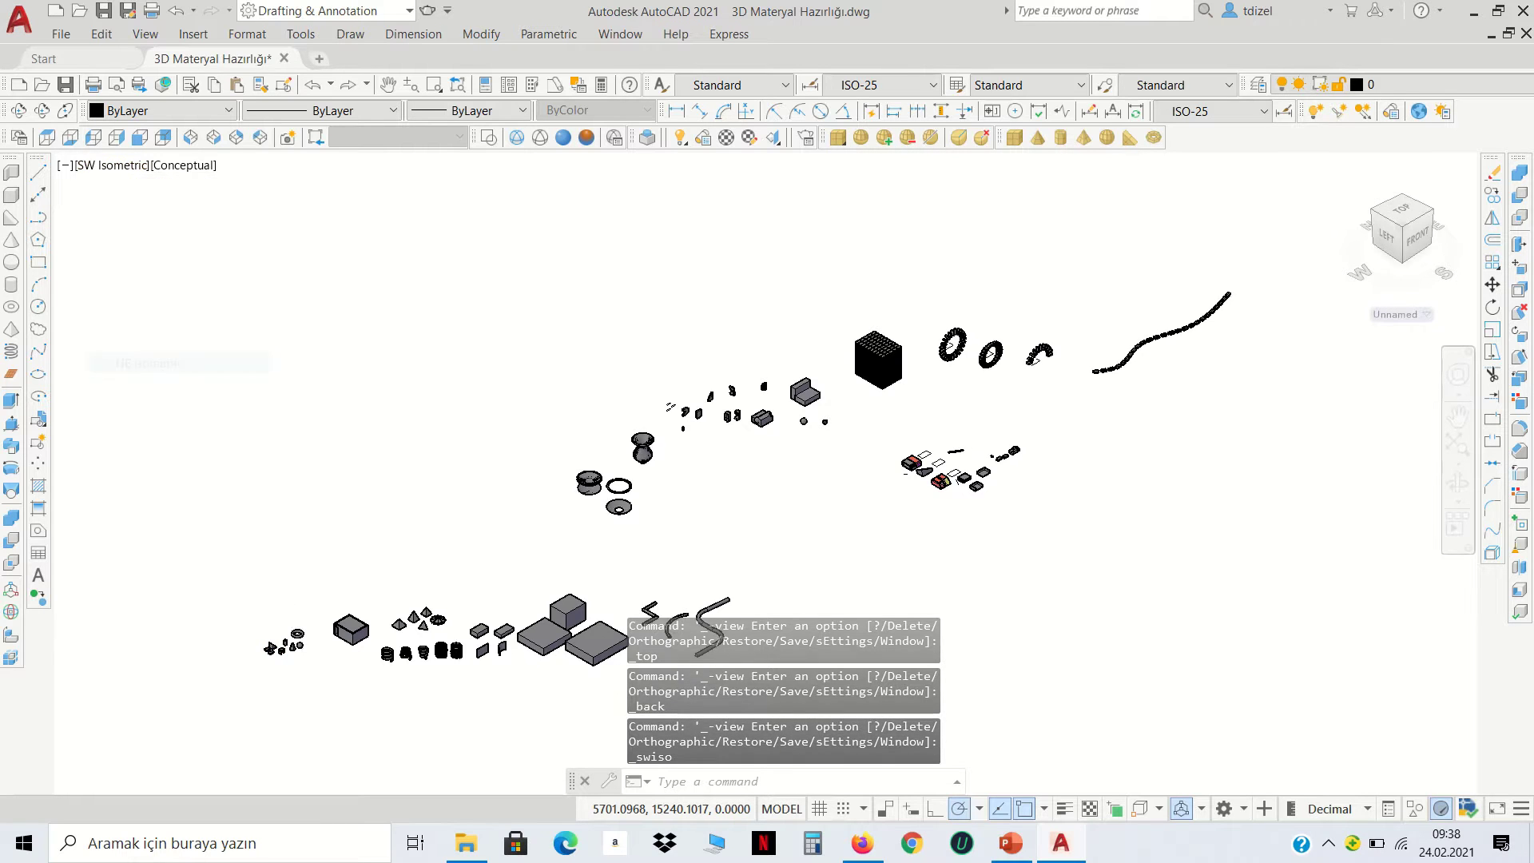
click(120, 177)
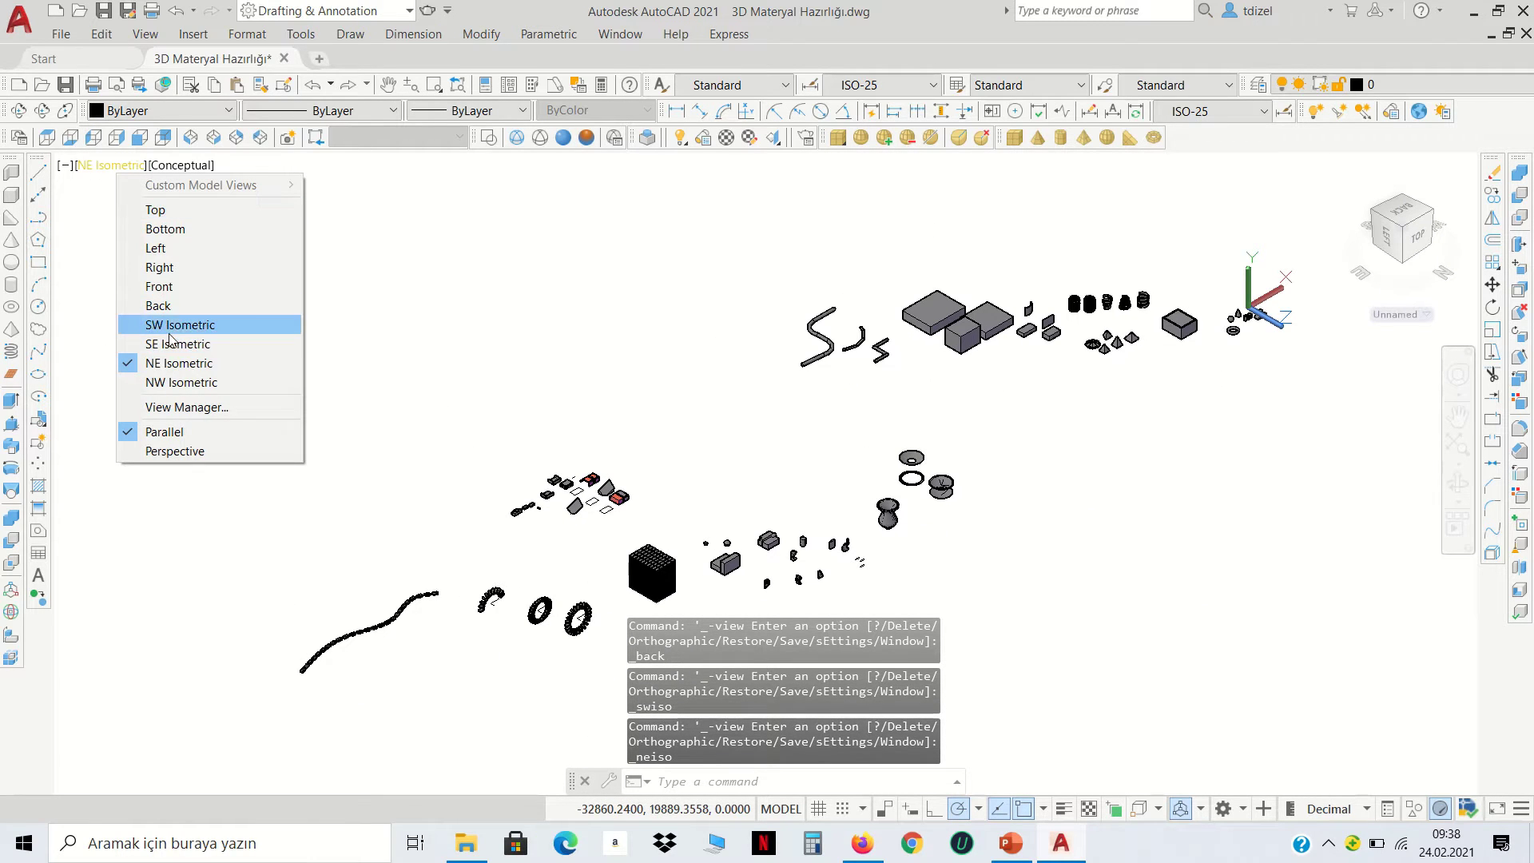
click(168, 324)
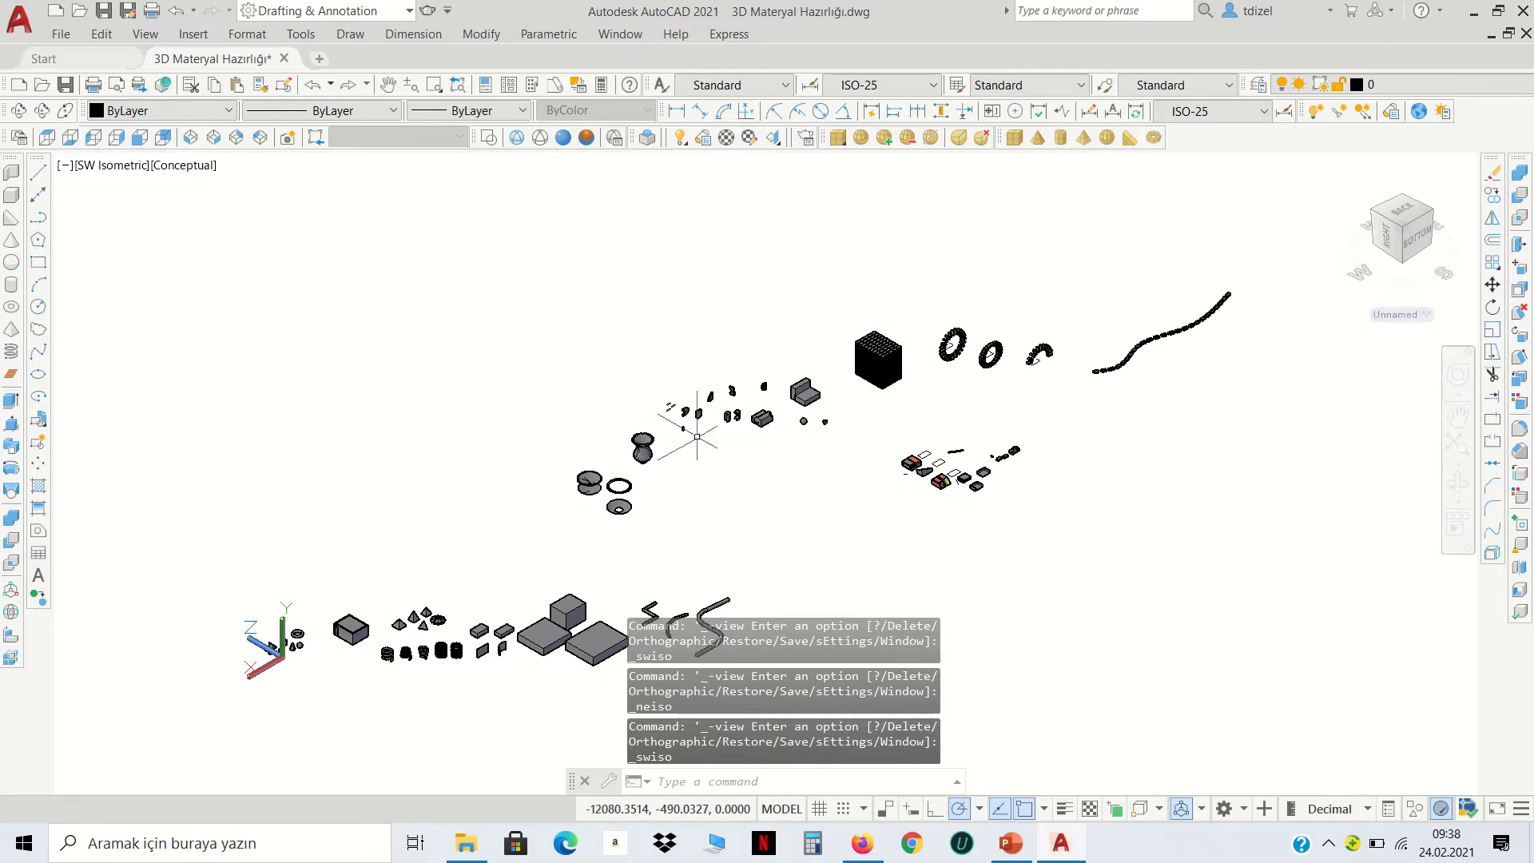
Zoom in and pan with P until the flared vase sits in the view centre
scroll(799, 399, up, 1)
scroll(712, 418, up, 3)
scroll(900, 363, up, 3)
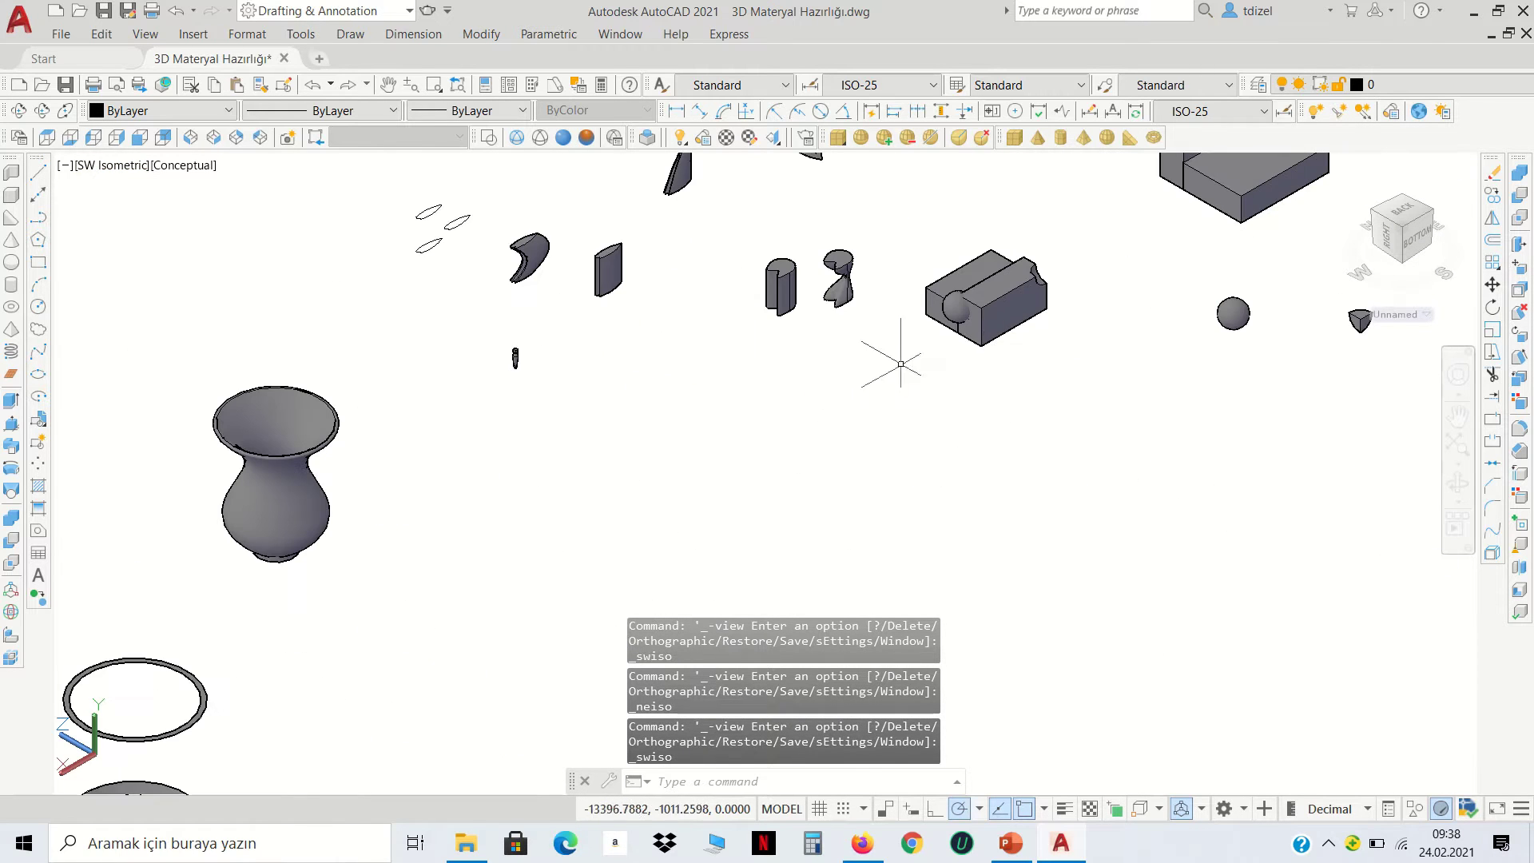
text(p)
key(Return)
drag(864, 308, 1141, 305)
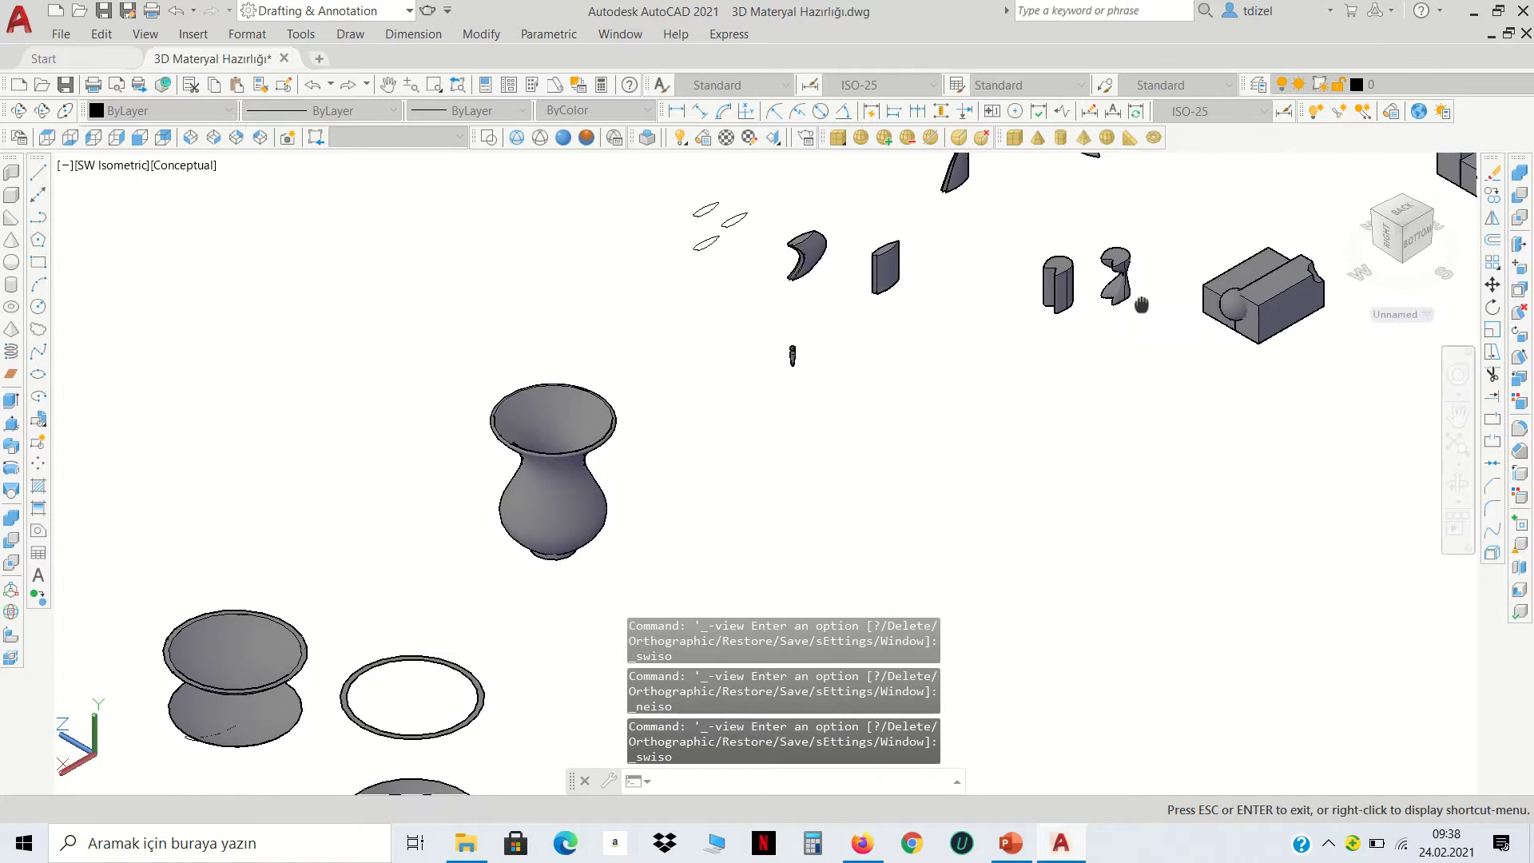
key(Escape)
scroll(568, 431, up, 3)
mouse_move(569, 431)
middle_down()
mouse_move(743, 313)
mouse_move(647, 313)
middle_up()
scroll(743, 313, down, 2)
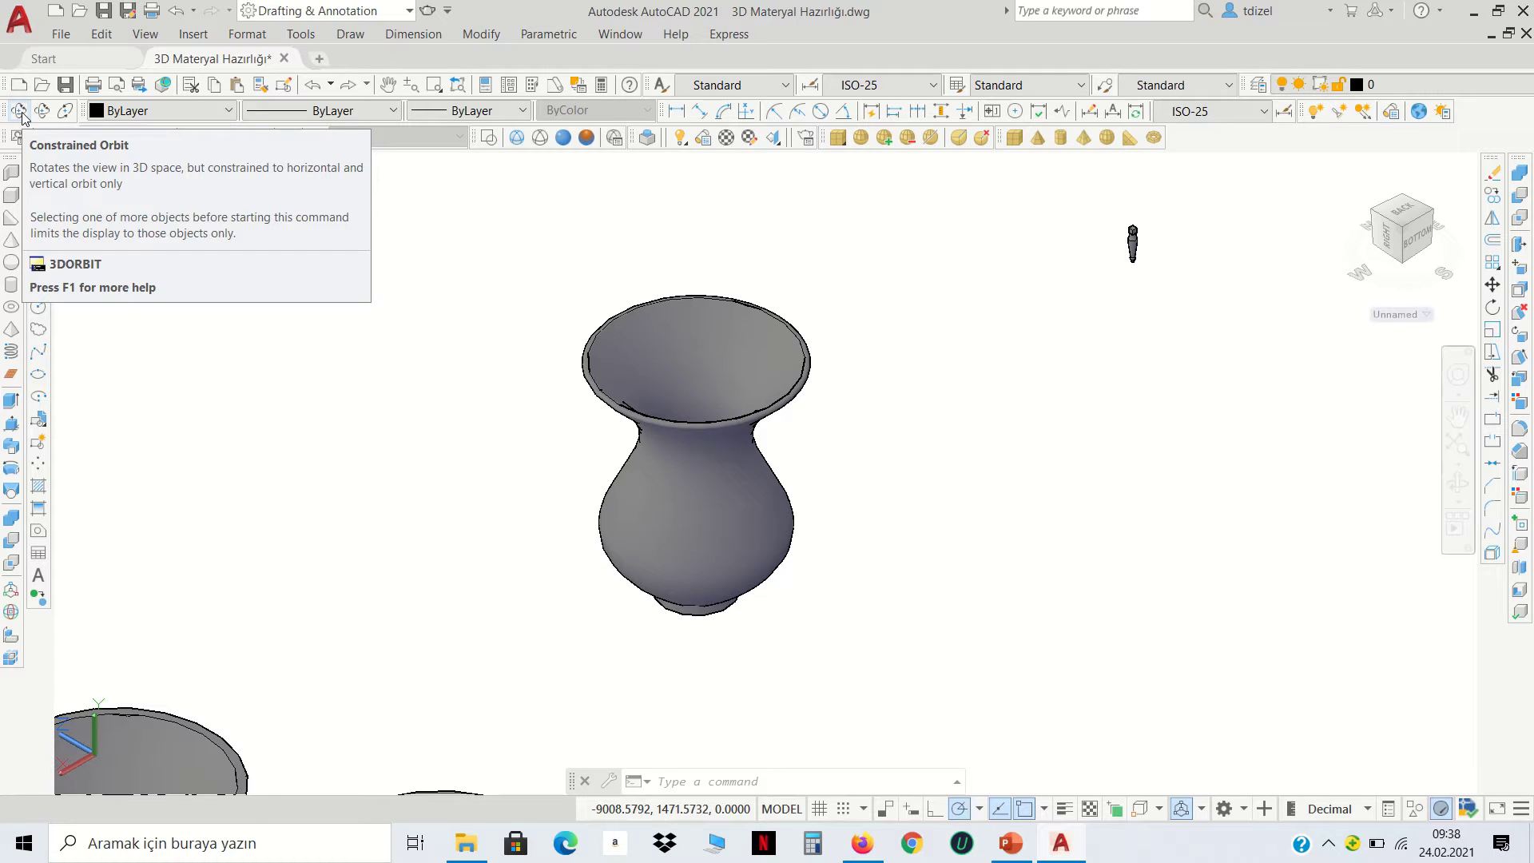
Cancel the orbit, switch to the Top view and zoom in
click(19, 111)
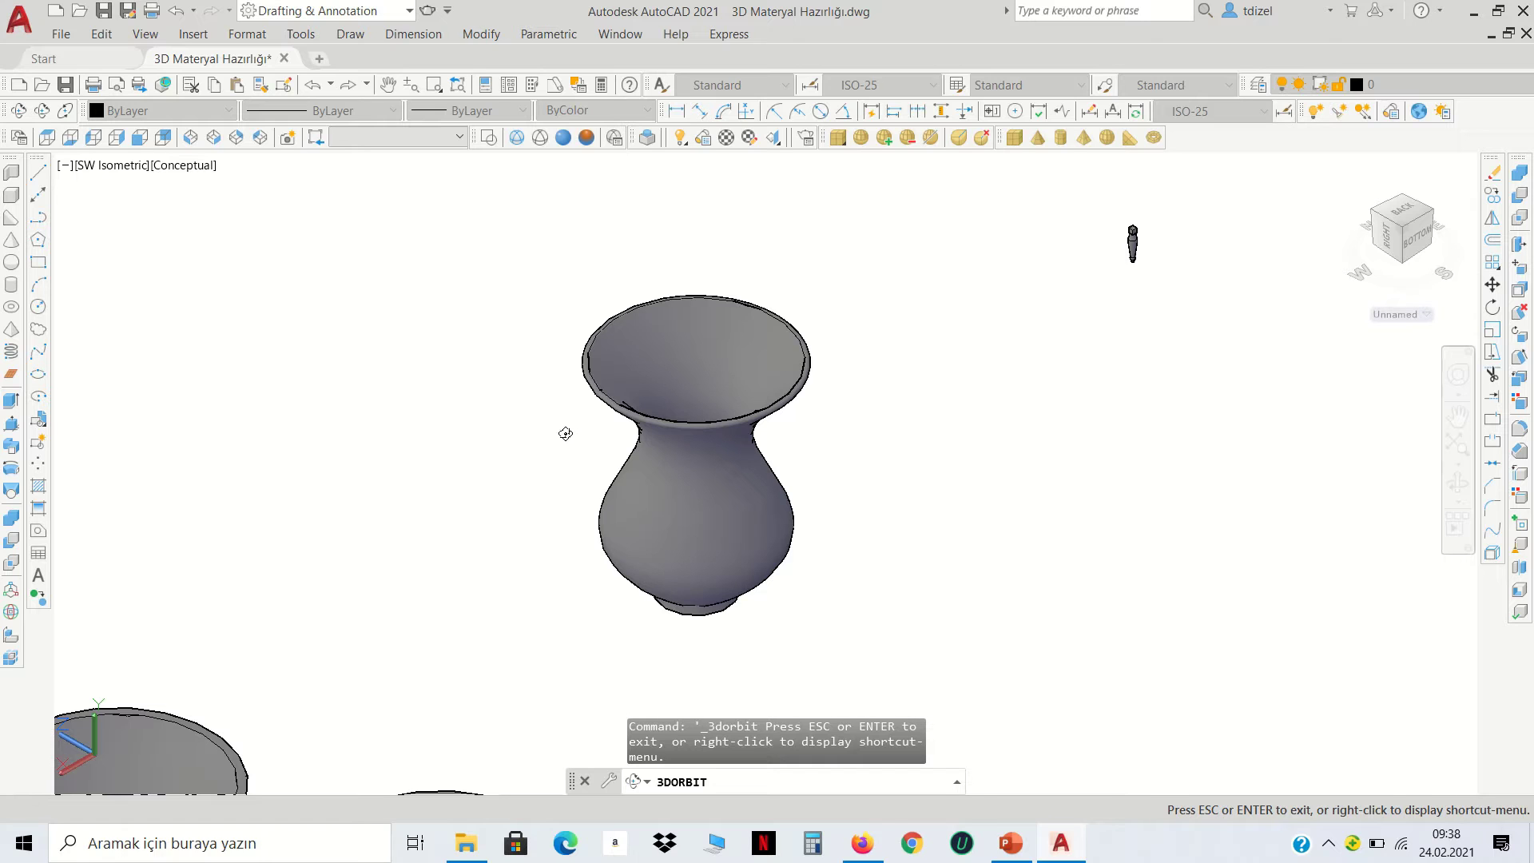
key(Escape)
click(46, 139)
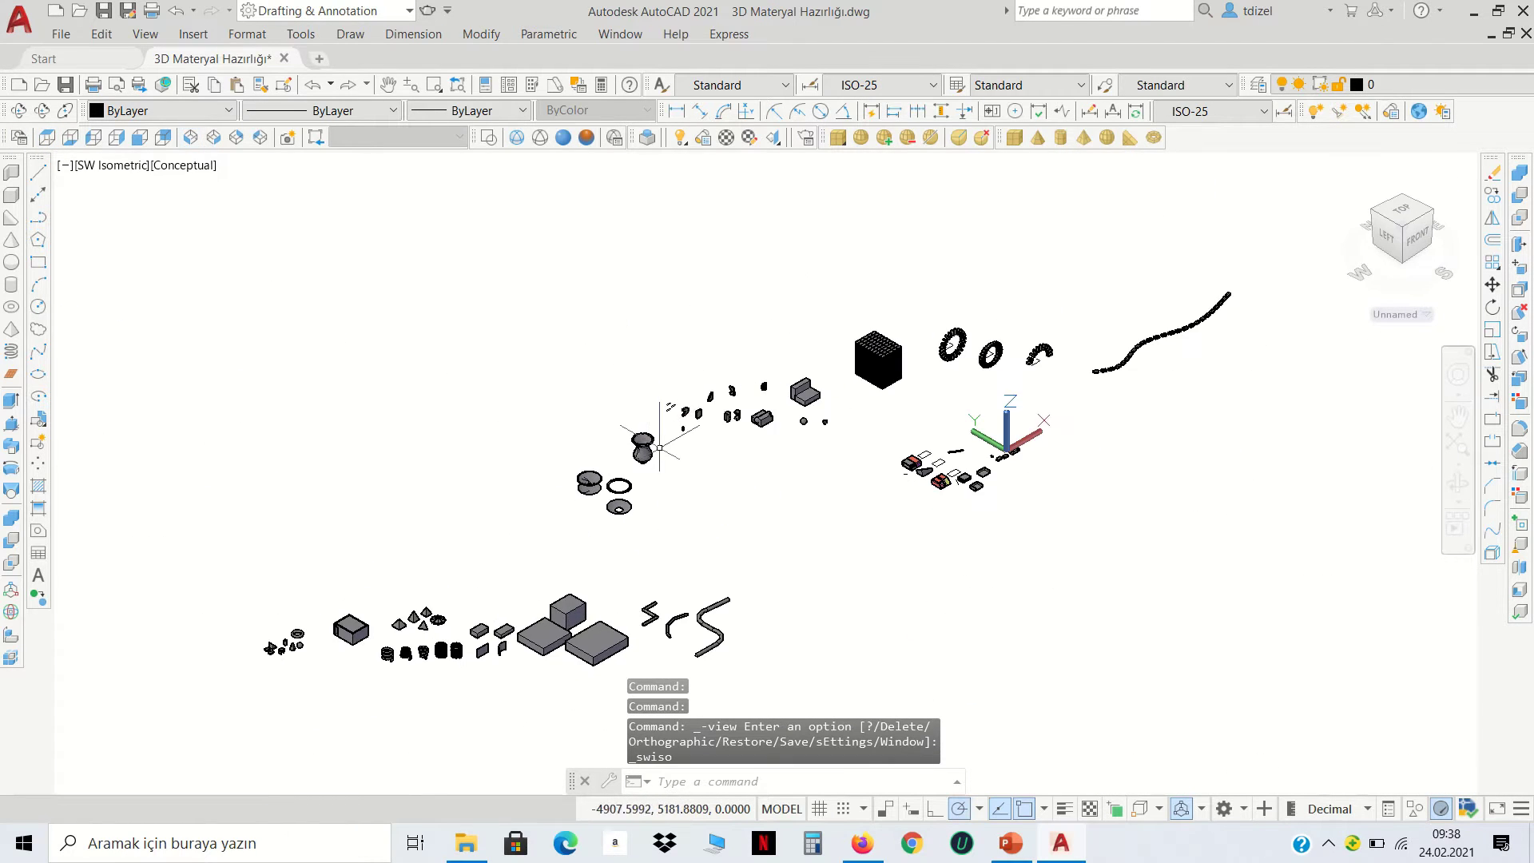
scroll(663, 447, up, 5)
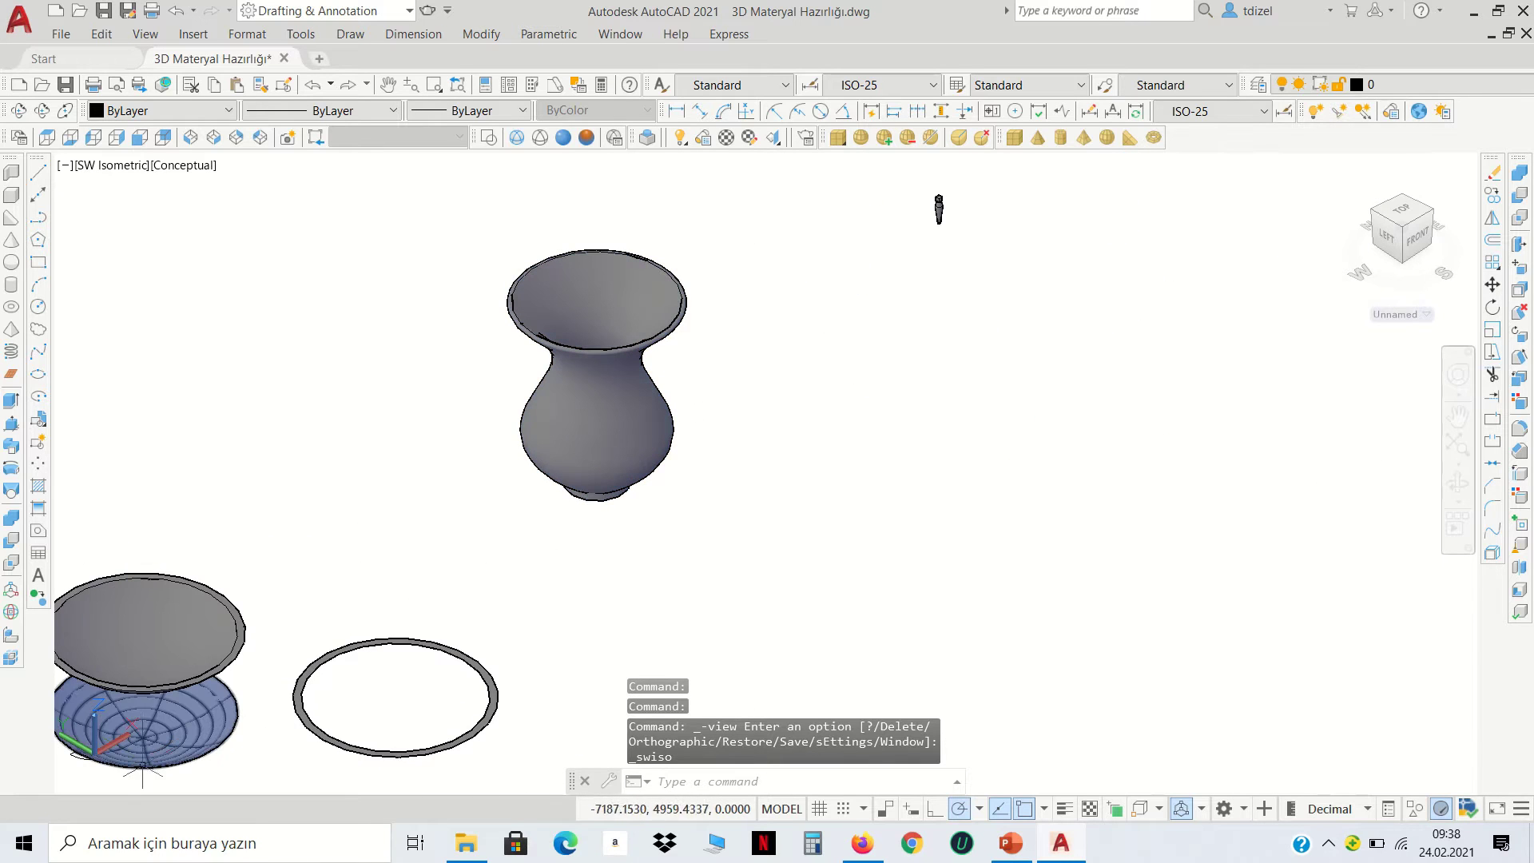
Orbit around the vase through side and back views until looking down on it
click(18, 112)
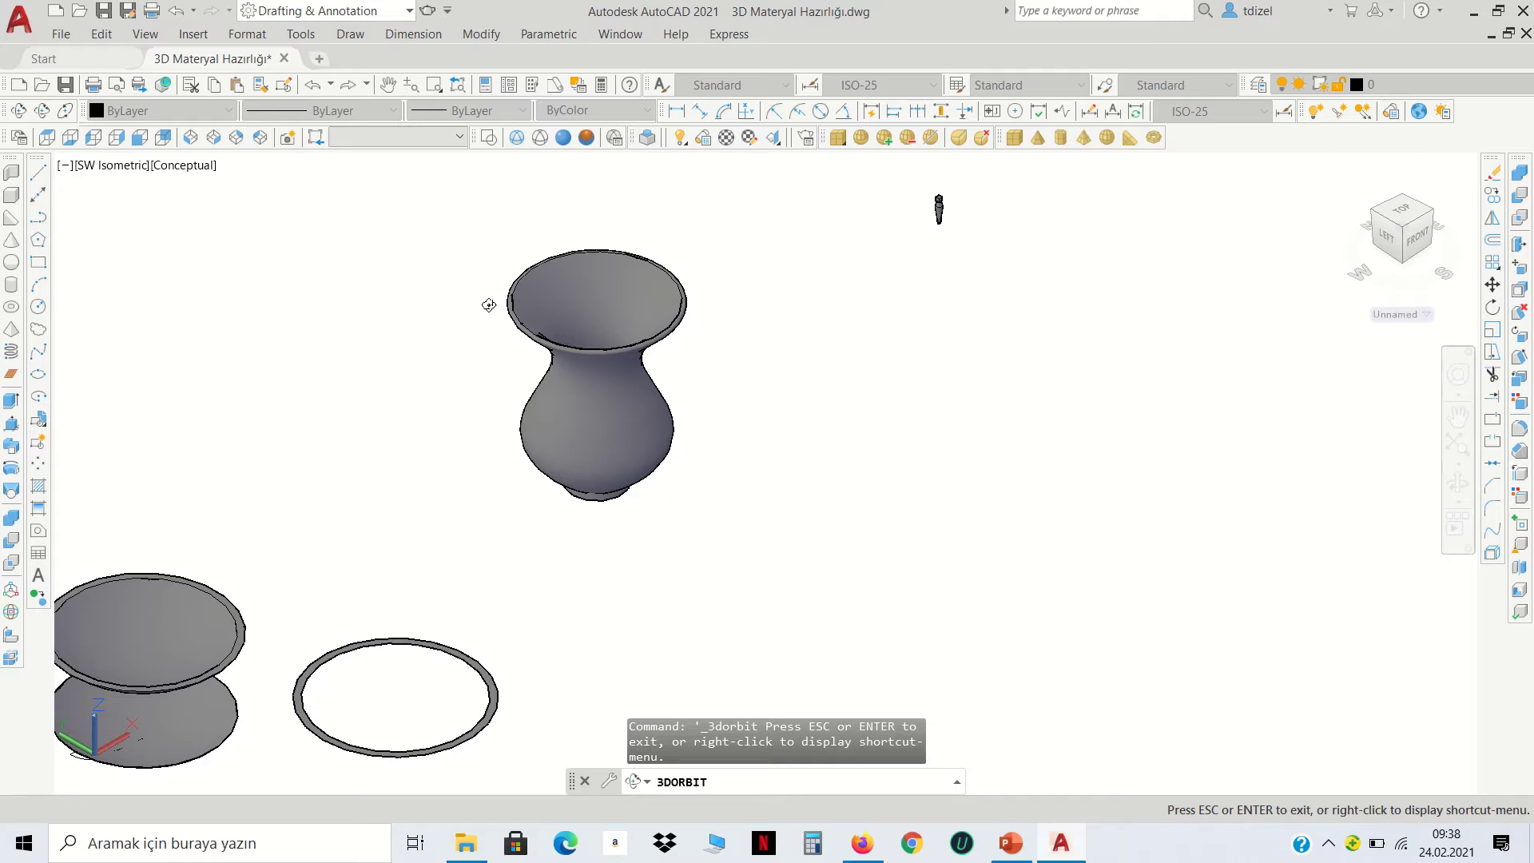
mouse_move(598, 395)
mouse_down()
mouse_move(445, 422)
mouse_move(570, 438)
mouse_up()
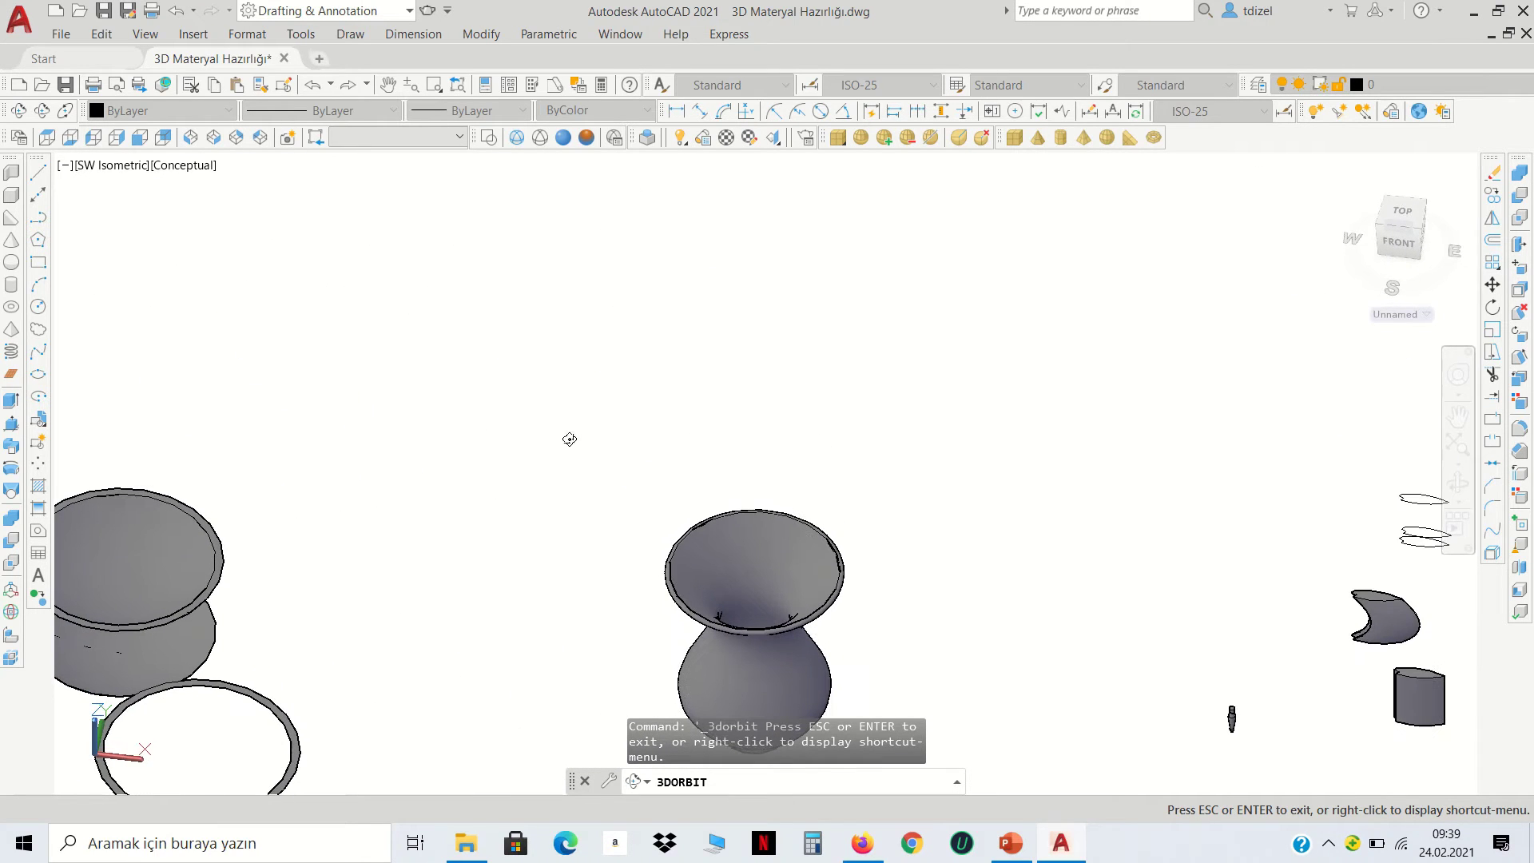
mouse_move(785, 620)
mouse_down()
mouse_move(362, 584)
mouse_move(668, 534)
mouse_move(421, 589)
mouse_move(408, 578)
mouse_move(727, 472)
mouse_move(643, 479)
mouse_move(664, 613)
mouse_move(458, 554)
mouse_move(749, 553)
mouse_move(716, 571)
mouse_move(713, 603)
mouse_move(753, 531)
mouse_move(730, 459)
mouse_move(729, 576)
mouse_move(746, 517)
mouse_move(759, 586)
mouse_move(753, 520)
mouse_move(772, 457)
mouse_move(778, 500)
mouse_move(729, 592)
mouse_move(794, 589)
mouse_move(759, 479)
mouse_move(754, 384)
mouse_move(780, 554)
mouse_move(735, 384)
mouse_move(750, 442)
mouse_move(681, 464)
mouse_up()
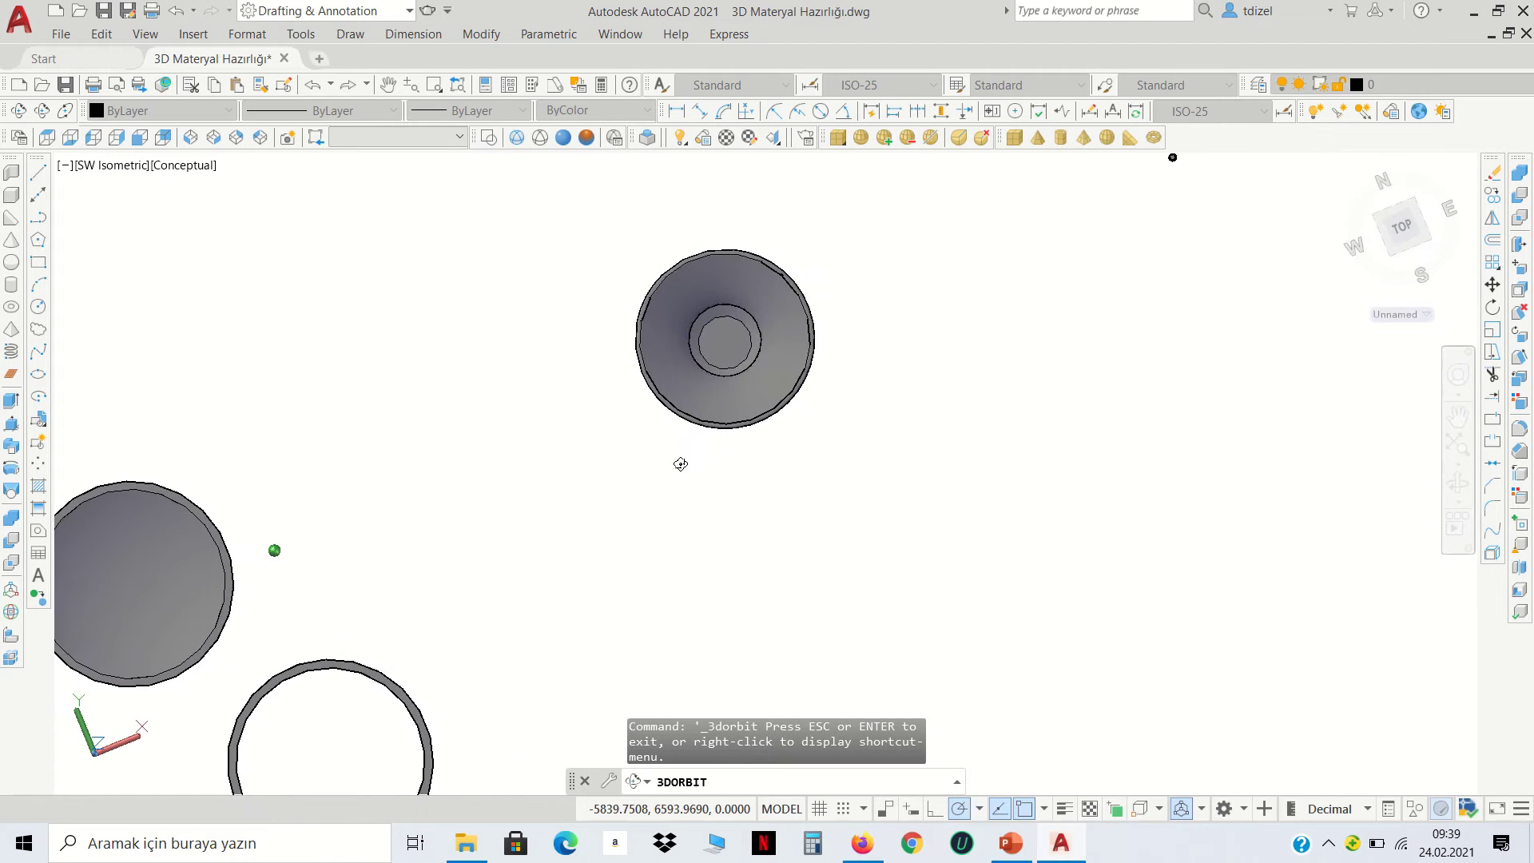
mouse_move(740, 404)
mouse_down()
mouse_move(709, 486)
mouse_move(754, 425)
mouse_move(754, 493)
mouse_move(750, 418)
mouse_move(754, 512)
mouse_move(863, 520)
mouse_move(875, 446)
mouse_move(822, 439)
mouse_move(681, 480)
mouse_move(735, 487)
mouse_move(662, 484)
mouse_move(735, 496)
mouse_move(791, 452)
mouse_move(770, 537)
mouse_move(821, 551)
mouse_move(756, 554)
mouse_move(743, 535)
mouse_up()
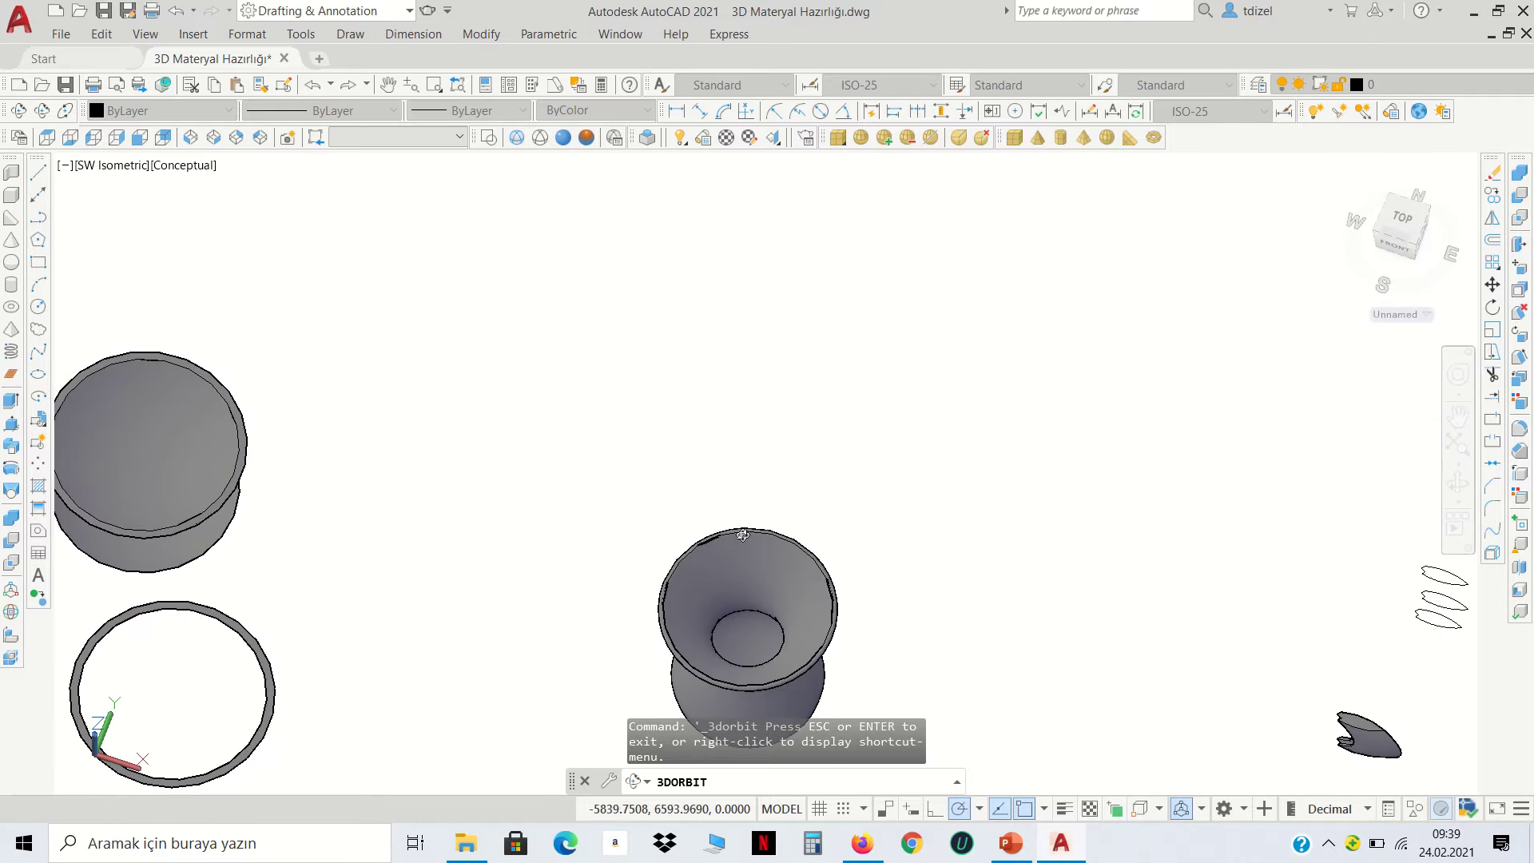
mouse_move(758, 480)
mouse_down()
mouse_move(759, 581)
mouse_move(746, 514)
mouse_move(774, 328)
mouse_move(772, 473)
mouse_move(822, 411)
mouse_move(828, 482)
mouse_move(823, 419)
mouse_up()
mouse_move(795, 355)
mouse_down()
mouse_move(788, 445)
mouse_move(809, 313)
mouse_up()
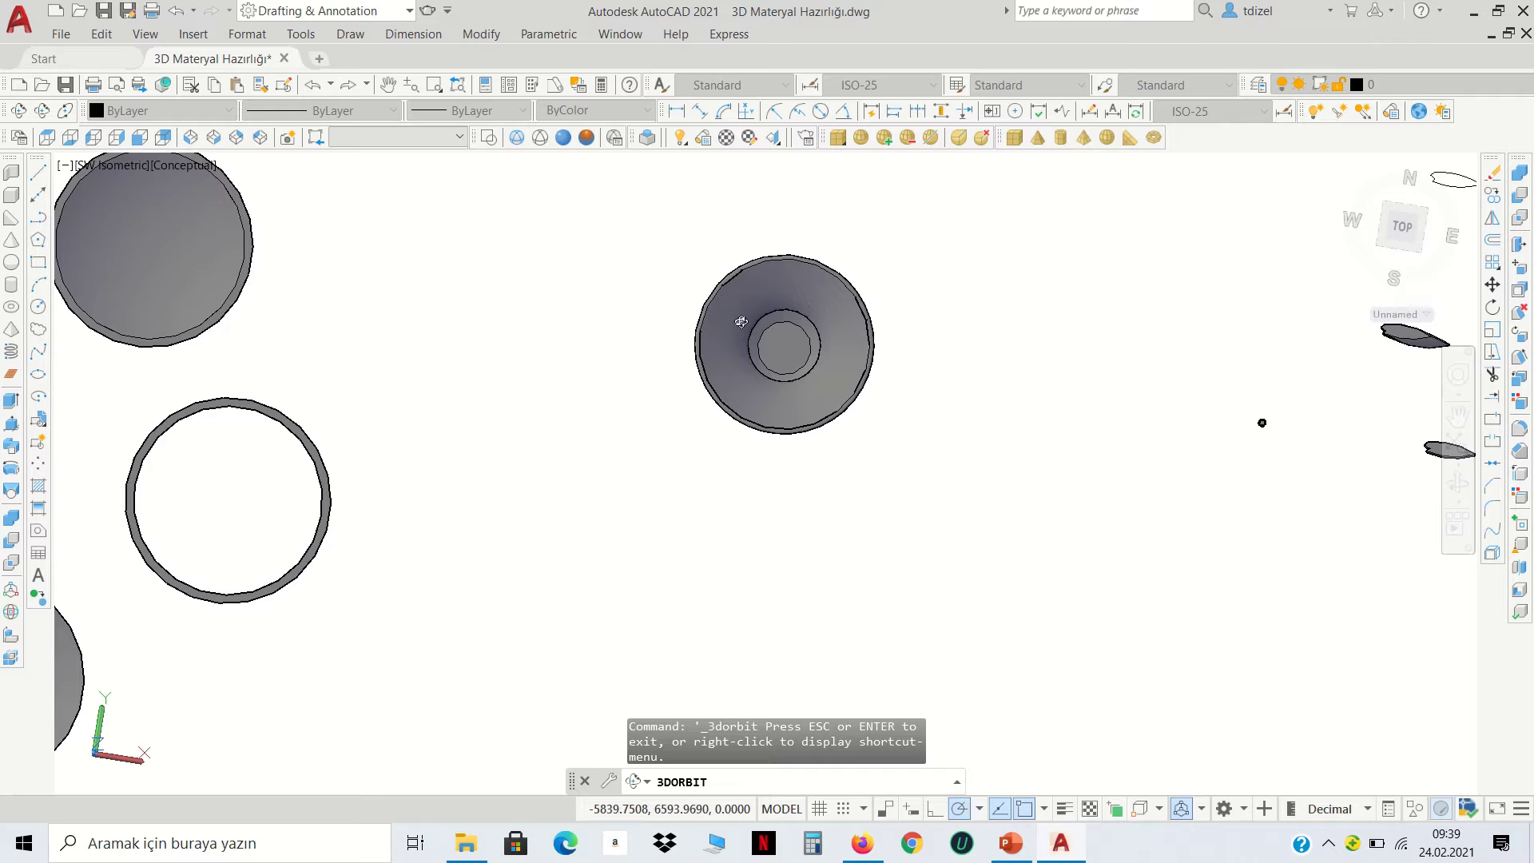
mouse_move(764, 442)
mouse_down()
mouse_move(771, 329)
mouse_move(787, 513)
mouse_move(804, 449)
mouse_move(780, 382)
mouse_up()
mouse_move(780, 469)
mouse_down()
mouse_move(779, 375)
mouse_move(787, 442)
mouse_move(779, 404)
mouse_move(812, 356)
mouse_up()
mouse_move(789, 462)
mouse_down()
mouse_move(808, 359)
mouse_move(781, 558)
mouse_move(784, 448)
mouse_move(793, 497)
mouse_move(801, 466)
mouse_move(775, 519)
mouse_move(798, 500)
mouse_move(779, 489)
mouse_up()
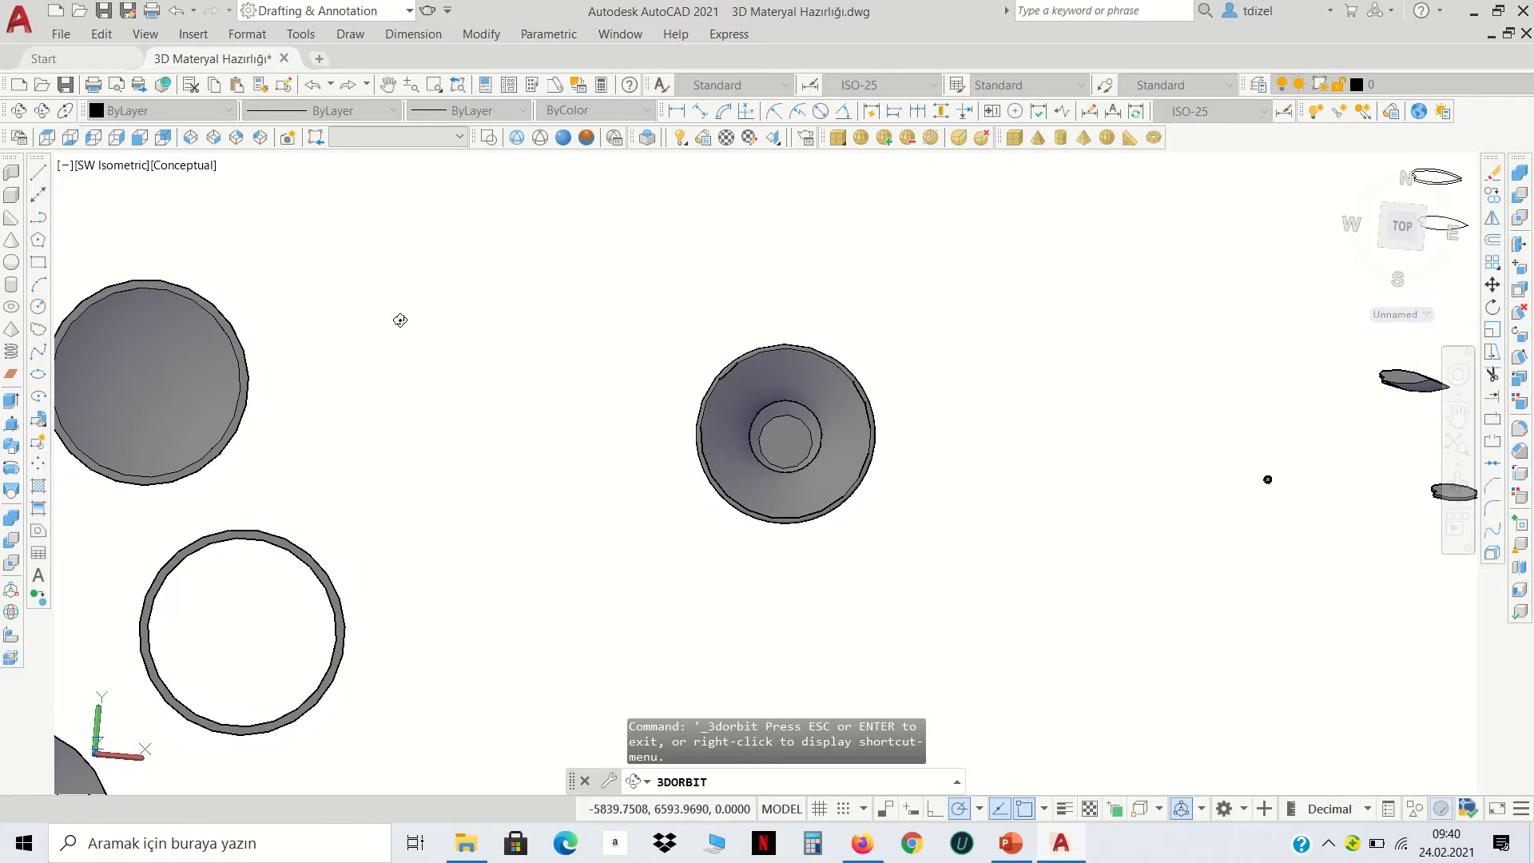
Free-orbit the model from top-down to an oblique back view, zooming in
click(45, 117)
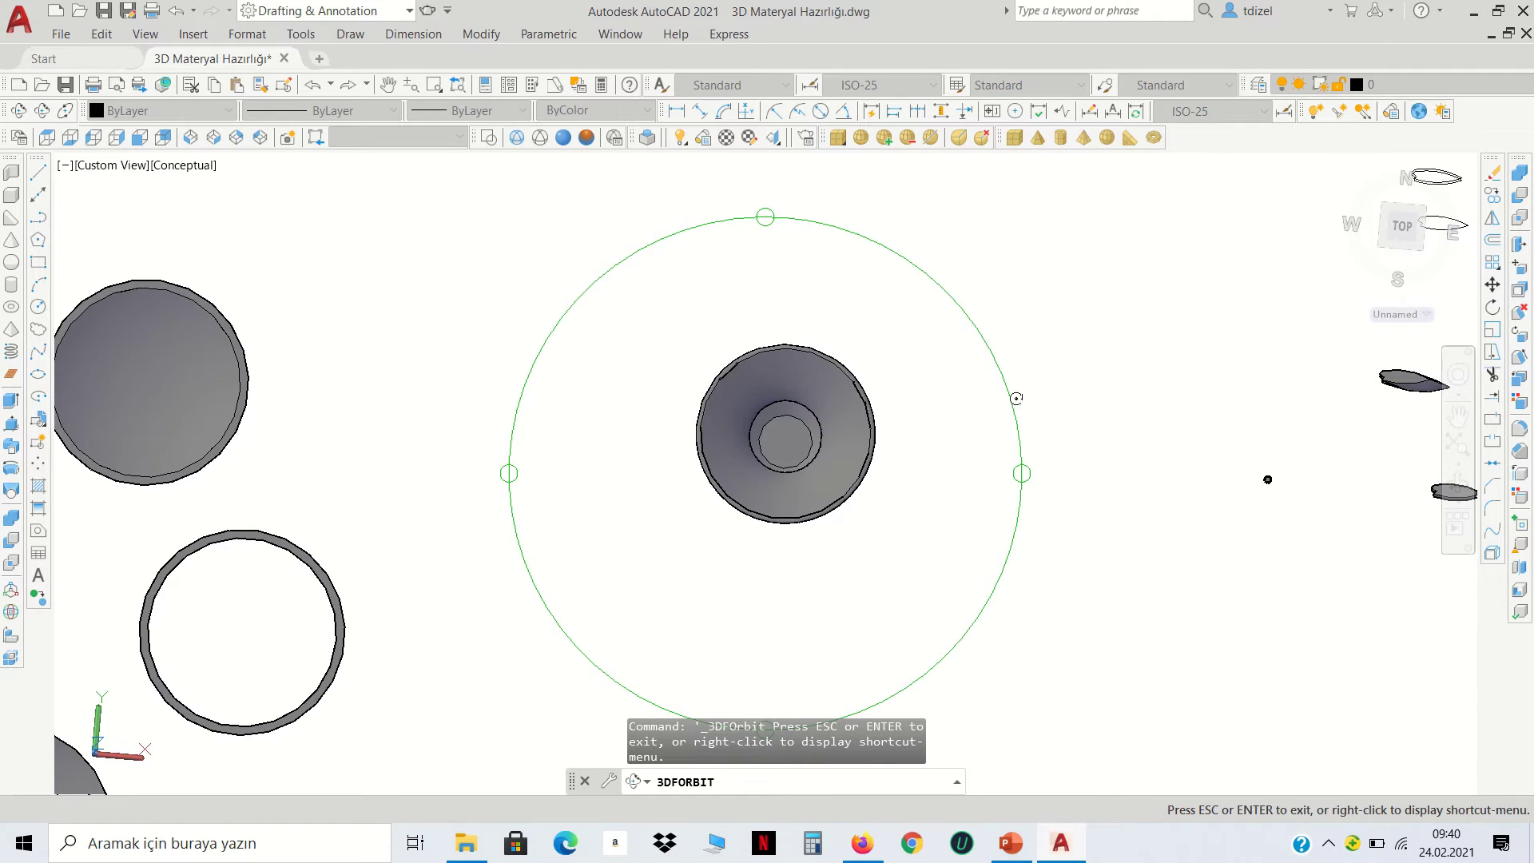
mouse_move(872, 372)
mouse_down()
mouse_move(722, 369)
mouse_move(660, 534)
mouse_move(945, 405)
mouse_move(732, 336)
mouse_move(722, 370)
mouse_move(755, 413)
mouse_move(723, 367)
mouse_move(853, 410)
mouse_move(767, 411)
mouse_move(688, 373)
mouse_move(719, 356)
mouse_move(730, 547)
mouse_move(556, 332)
mouse_move(782, 309)
mouse_move(828, 463)
mouse_move(719, 383)
mouse_move(805, 393)
mouse_move(819, 499)
mouse_move(893, 363)
mouse_move(660, 413)
mouse_move(878, 518)
mouse_move(968, 524)
mouse_up()
mouse_move(721, 443)
mouse_down()
mouse_move(749, 518)
mouse_move(709, 301)
mouse_move(768, 349)
mouse_move(596, 438)
mouse_move(852, 355)
mouse_move(708, 335)
mouse_move(807, 386)
mouse_move(806, 420)
mouse_move(884, 530)
mouse_move(735, 336)
mouse_move(760, 357)
mouse_move(696, 403)
mouse_move(628, 370)
mouse_up()
scroll(801, 390, up, 2)
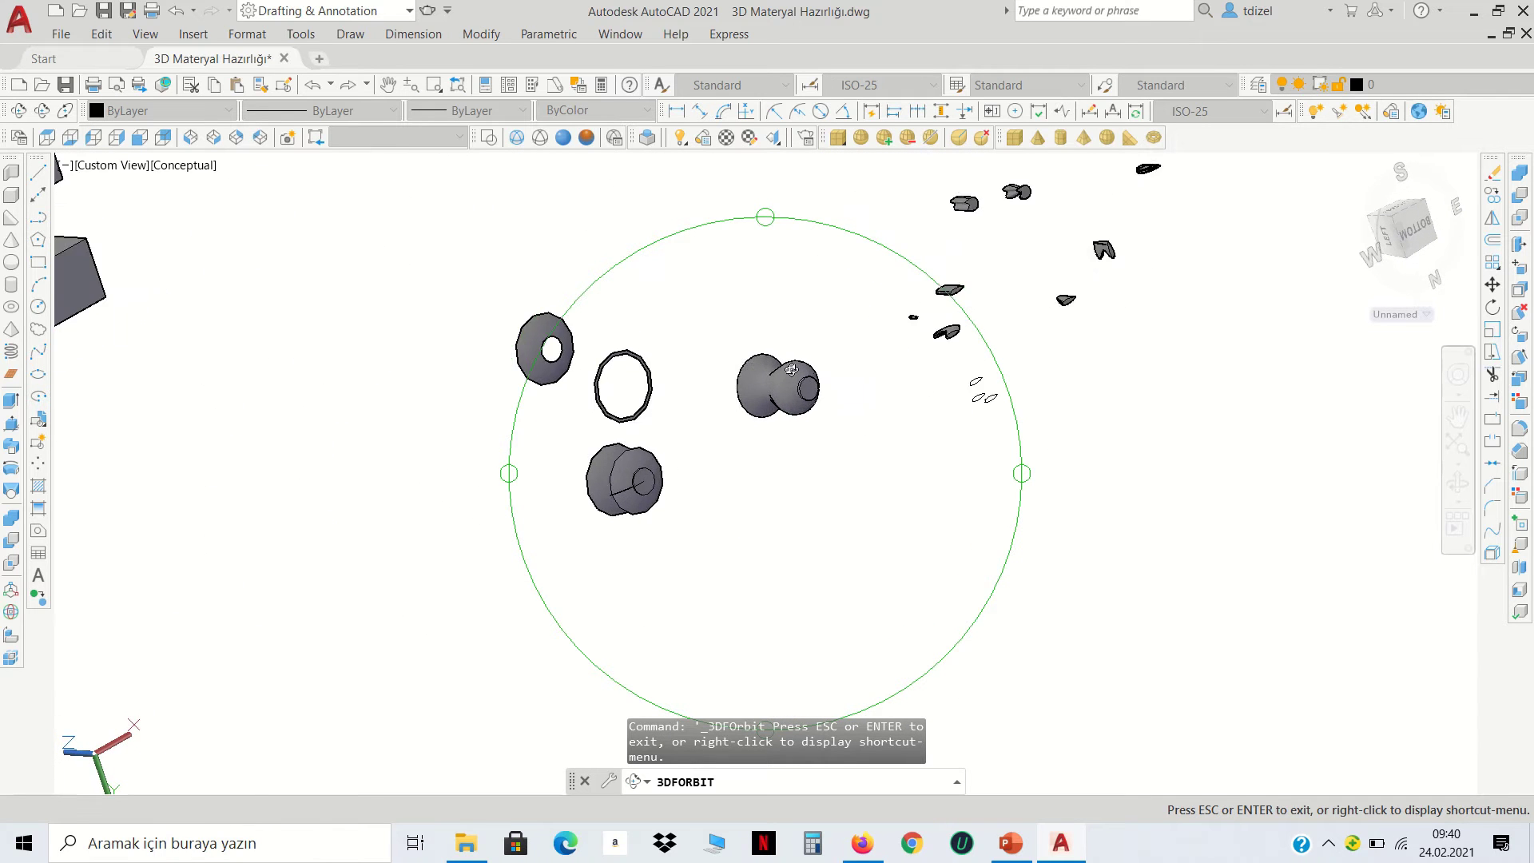
scroll(793, 369, up, 4)
Roll the scene about its centre and tumble it to look up at the vase from below
mouse_move(851, 392)
mouse_down()
mouse_move(701, 428)
mouse_move(728, 407)
mouse_move(766, 514)
mouse_up()
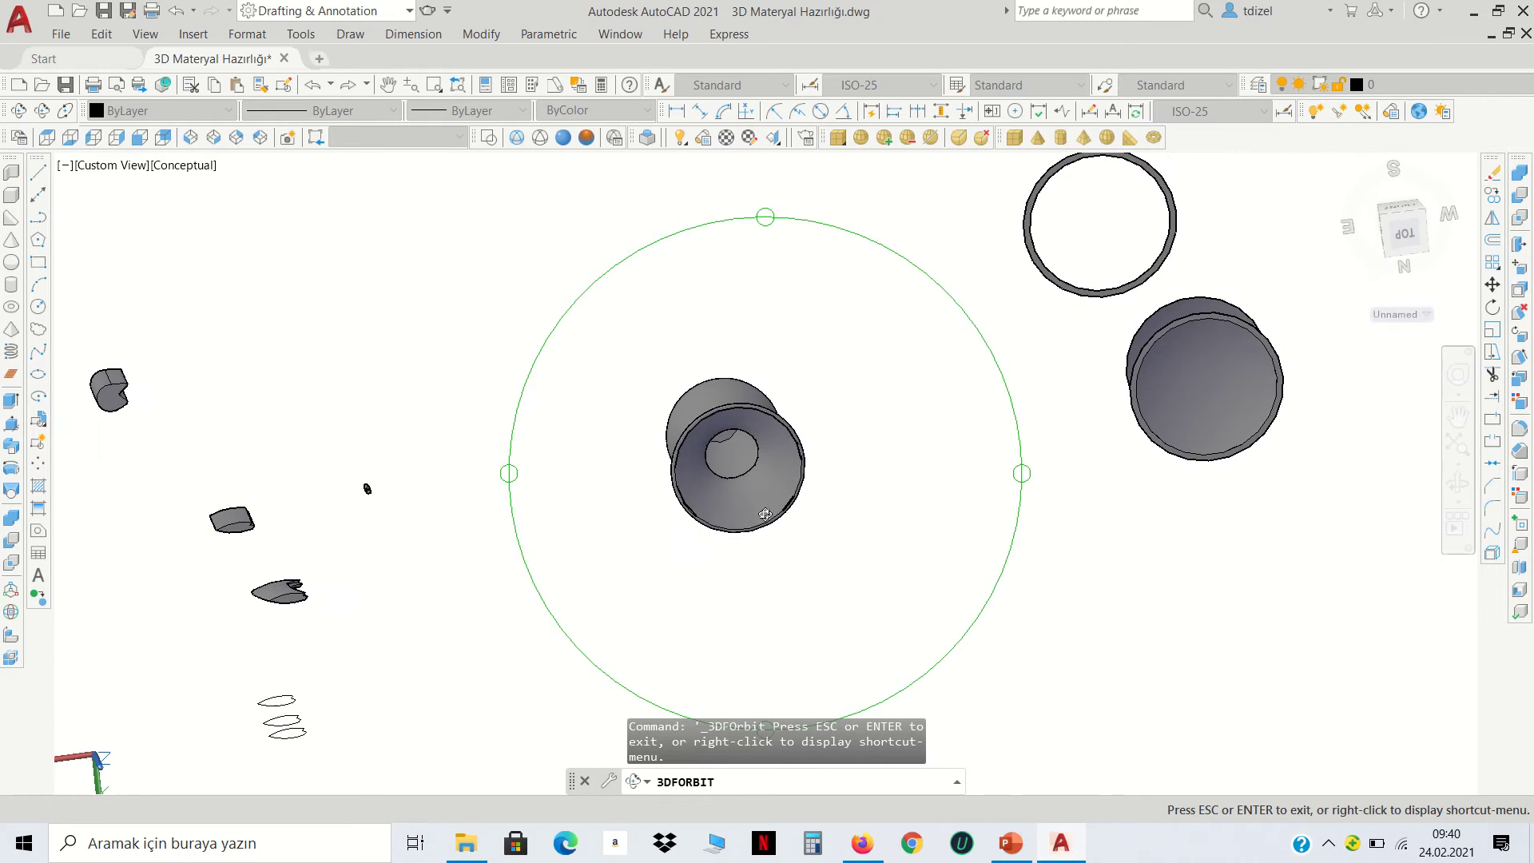
drag(1405, 528, 1218, 467)
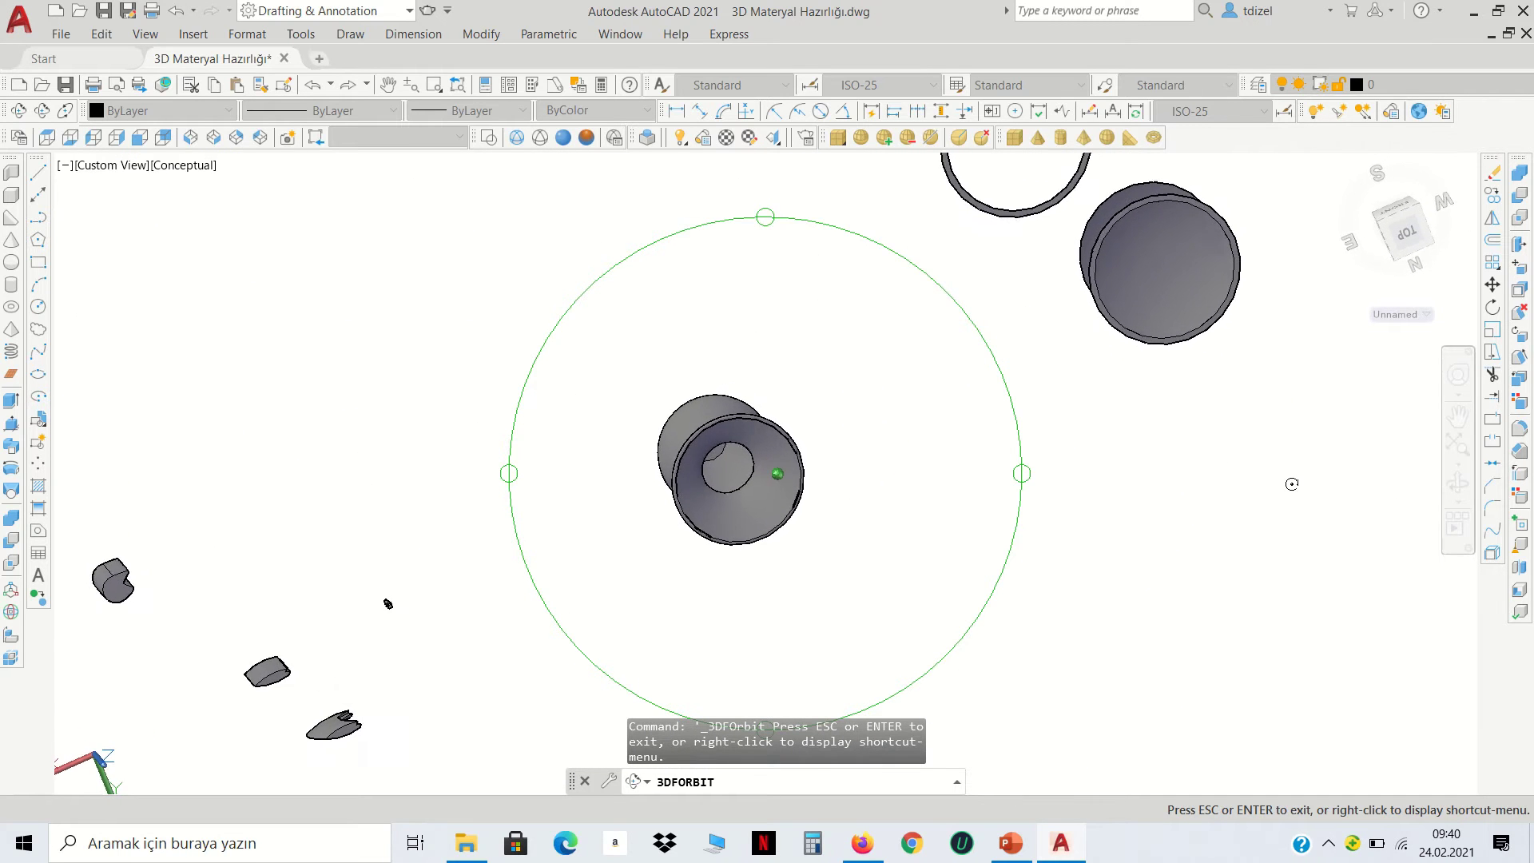
drag(1398, 533, 1228, 454)
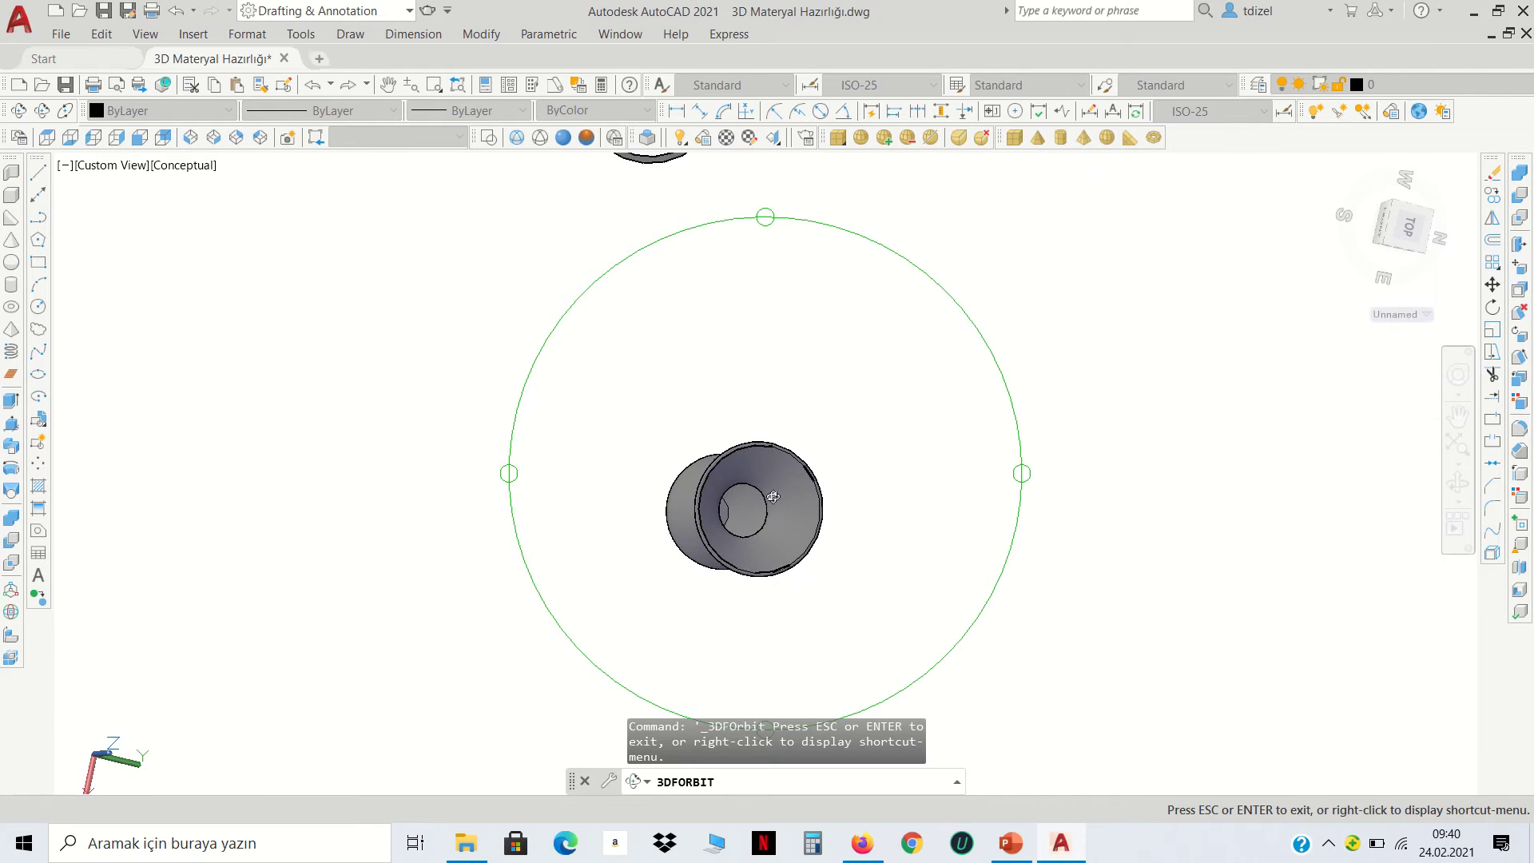
mouse_move(776, 474)
mouse_down()
mouse_move(758, 452)
mouse_move(800, 509)
mouse_move(680, 418)
mouse_up()
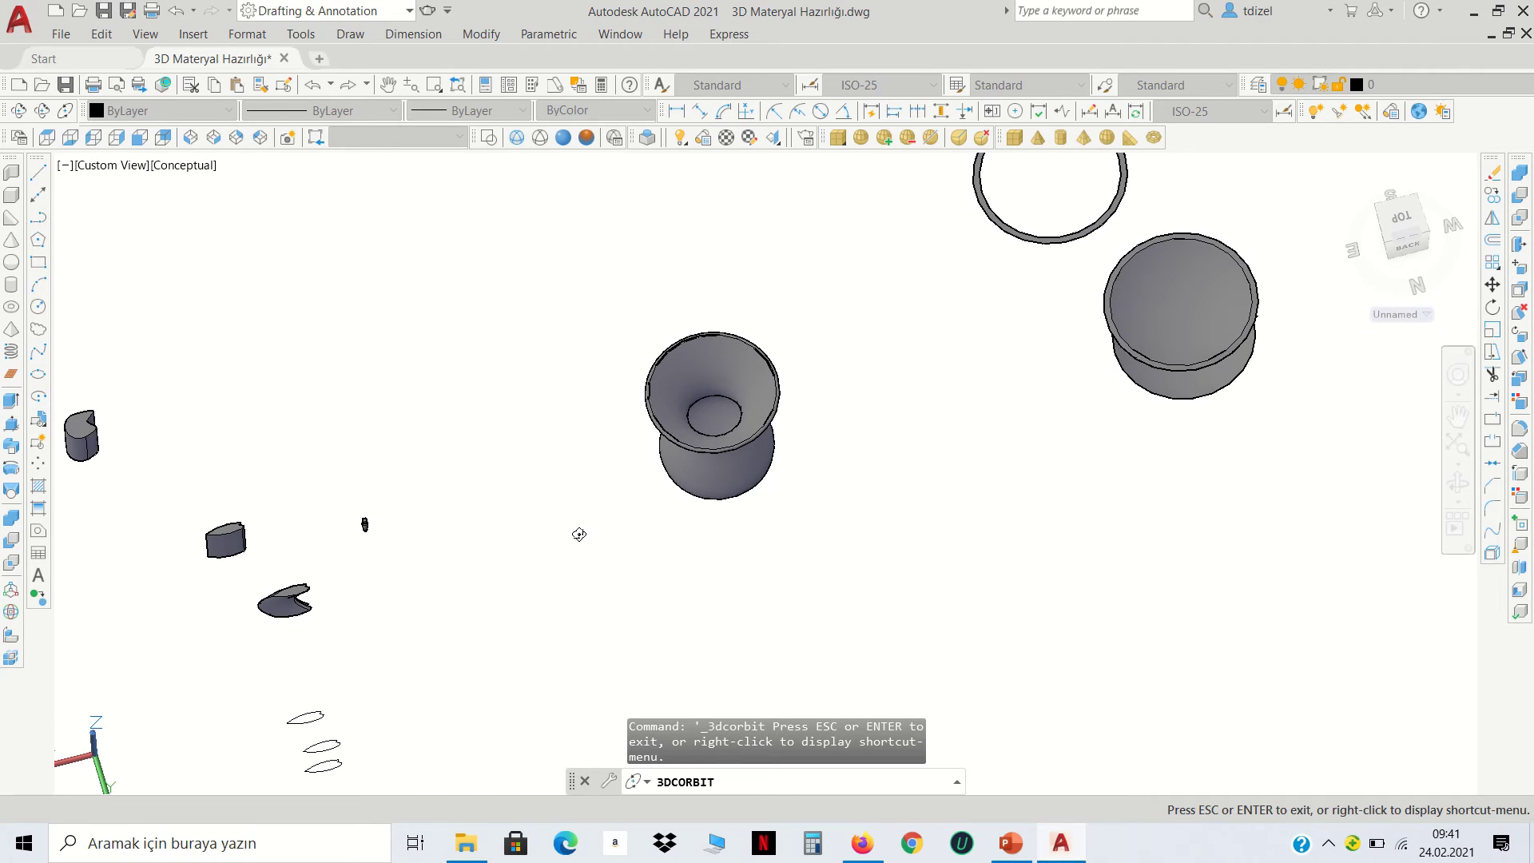
Spin the scene in a continuous orbit, then stop it on a skewed view of the solids
drag(613, 520, 857, 475)
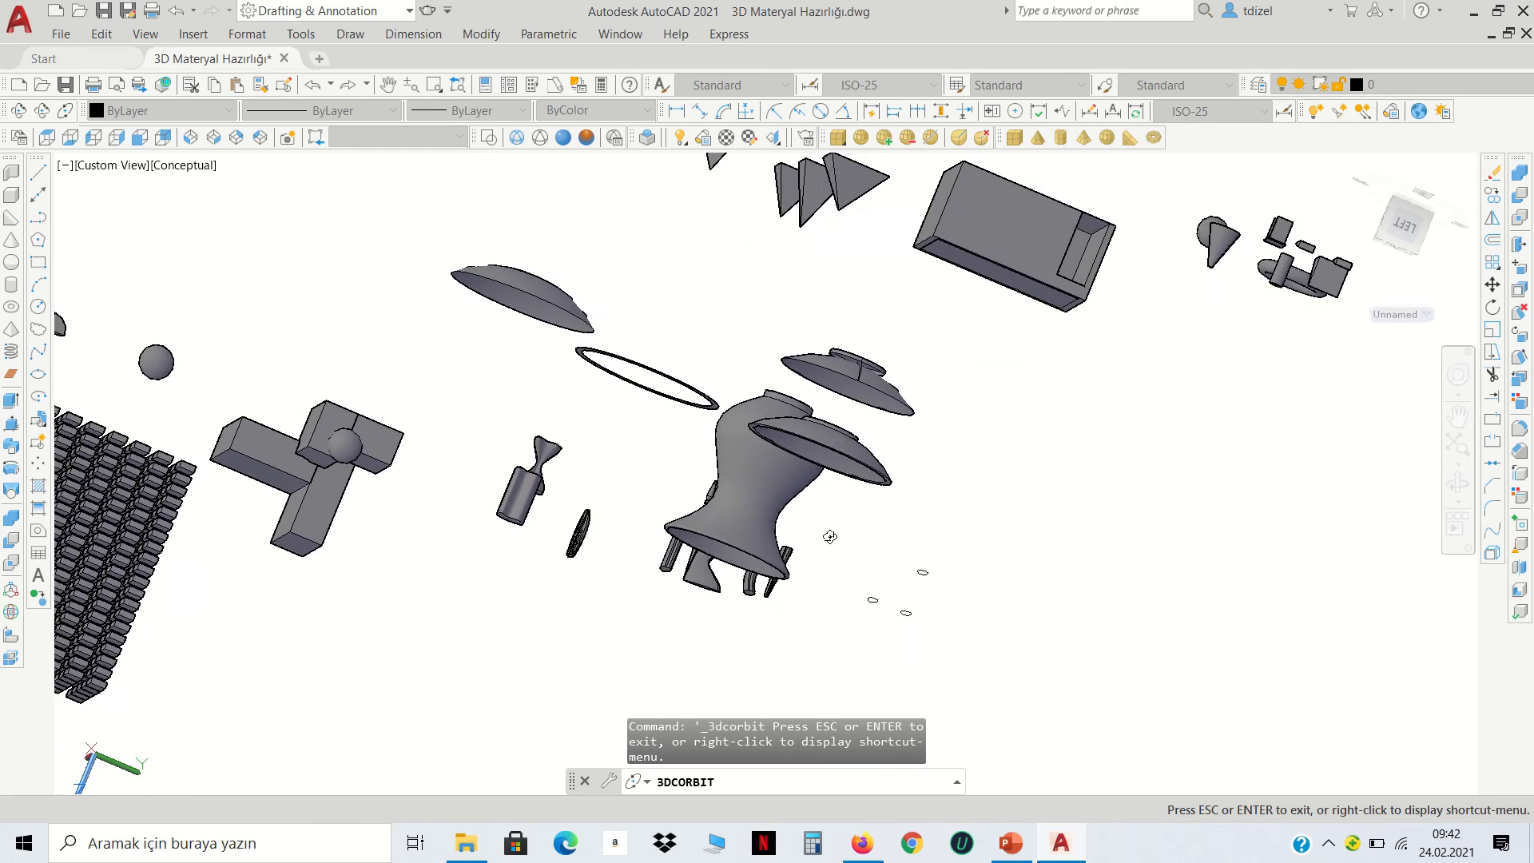
key(Escape)
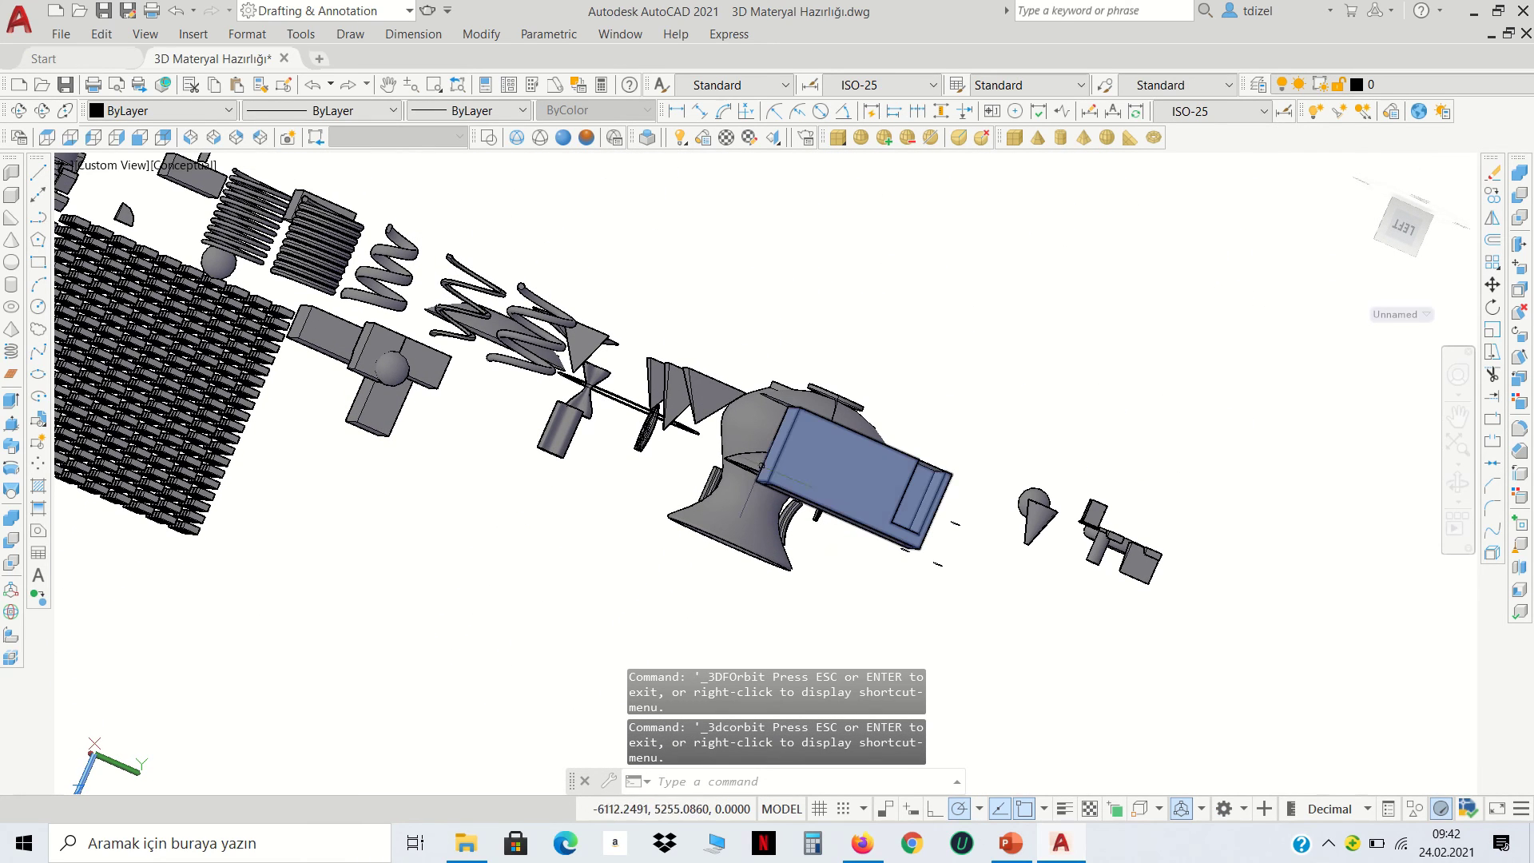
Switch to the Top view, then SW Isometric, and zoom in
click(47, 139)
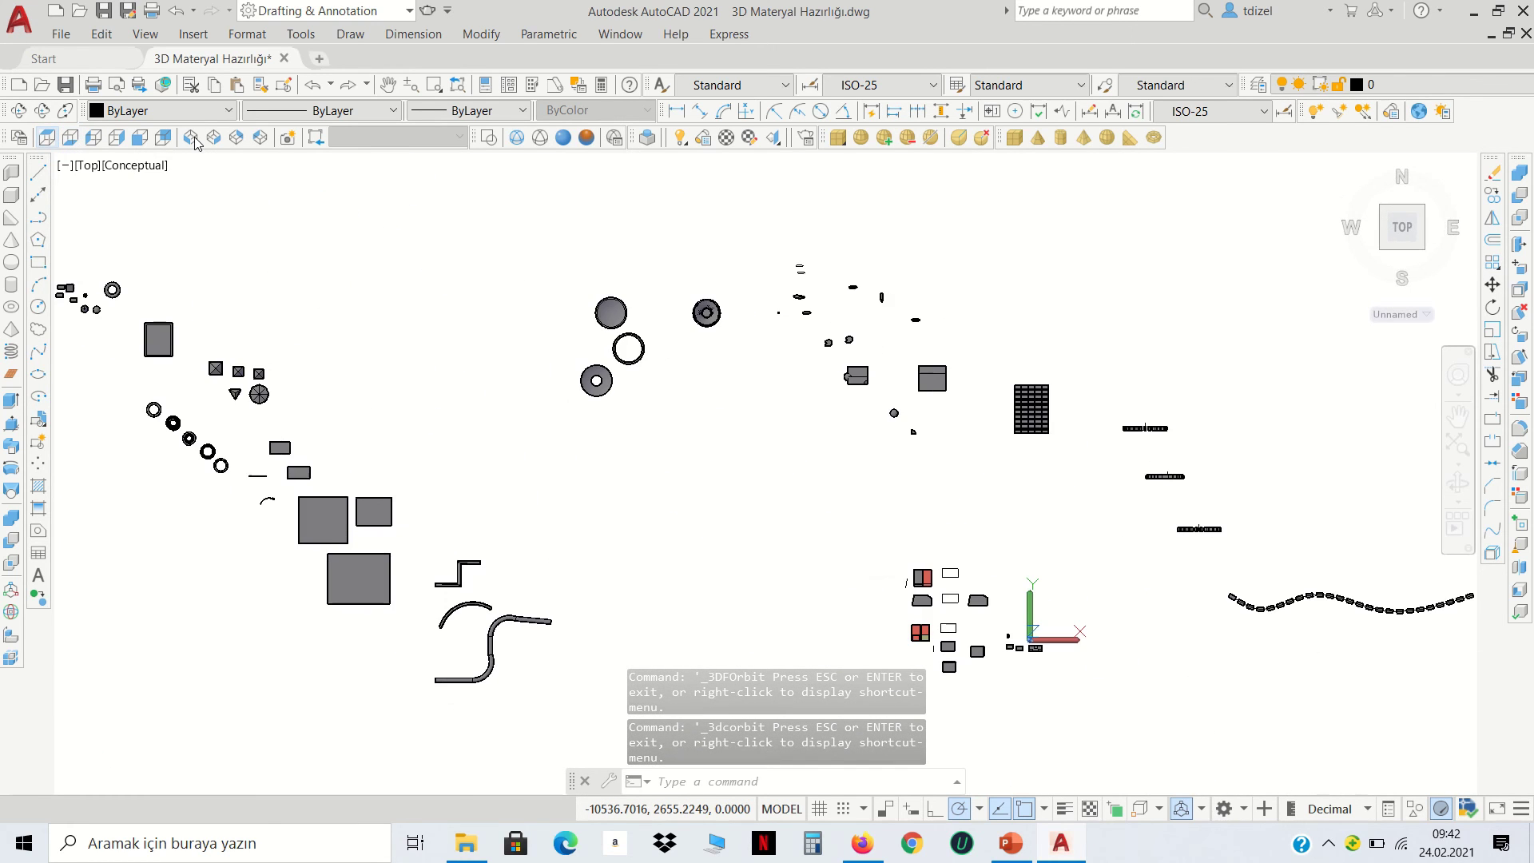
click(190, 137)
scroll(675, 432, up, 3)
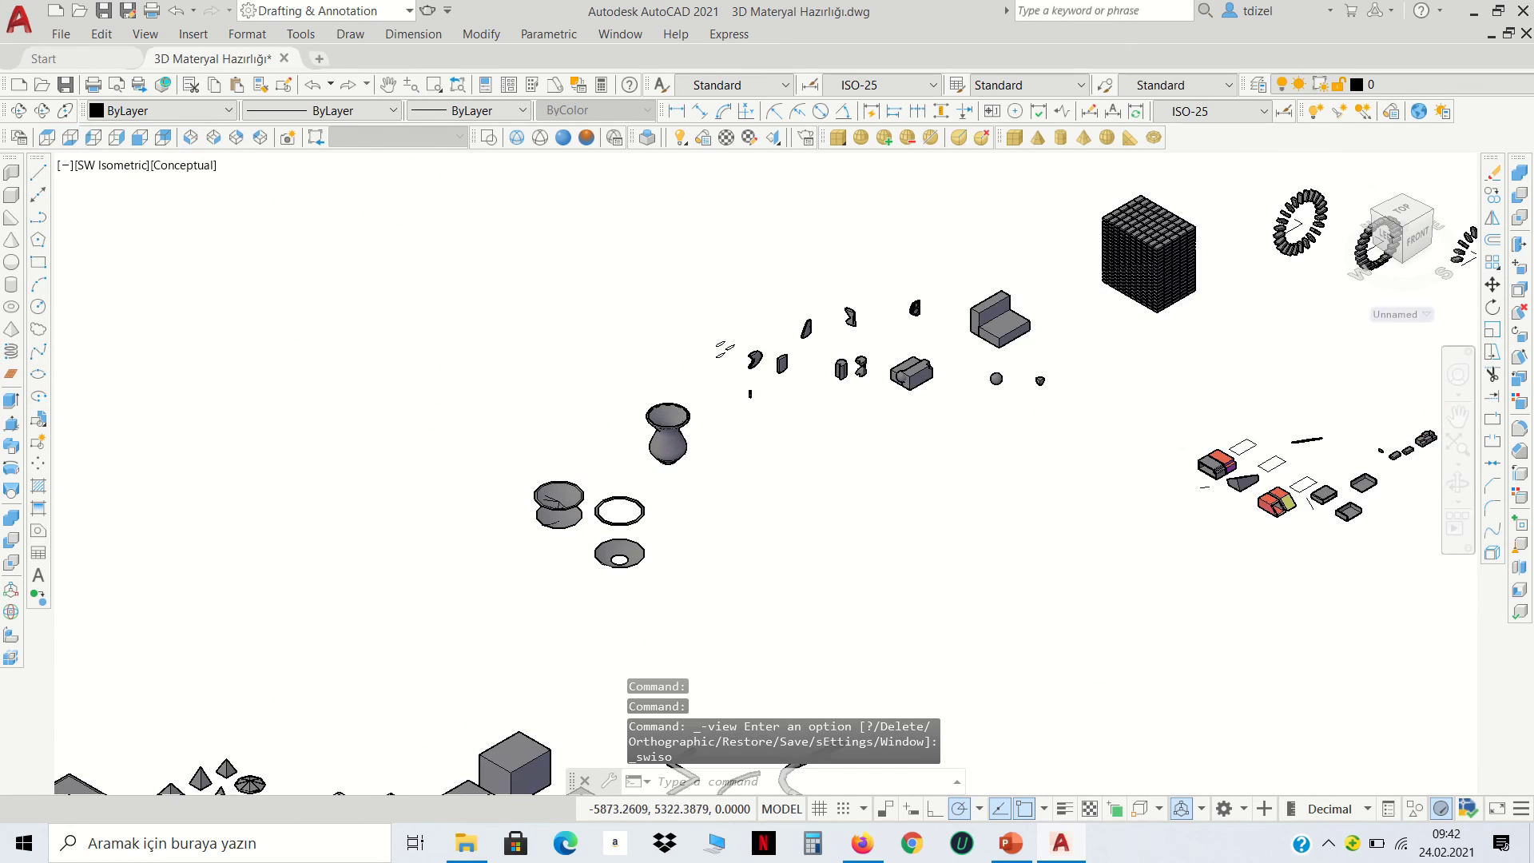
scroll(675, 432, up, 3)
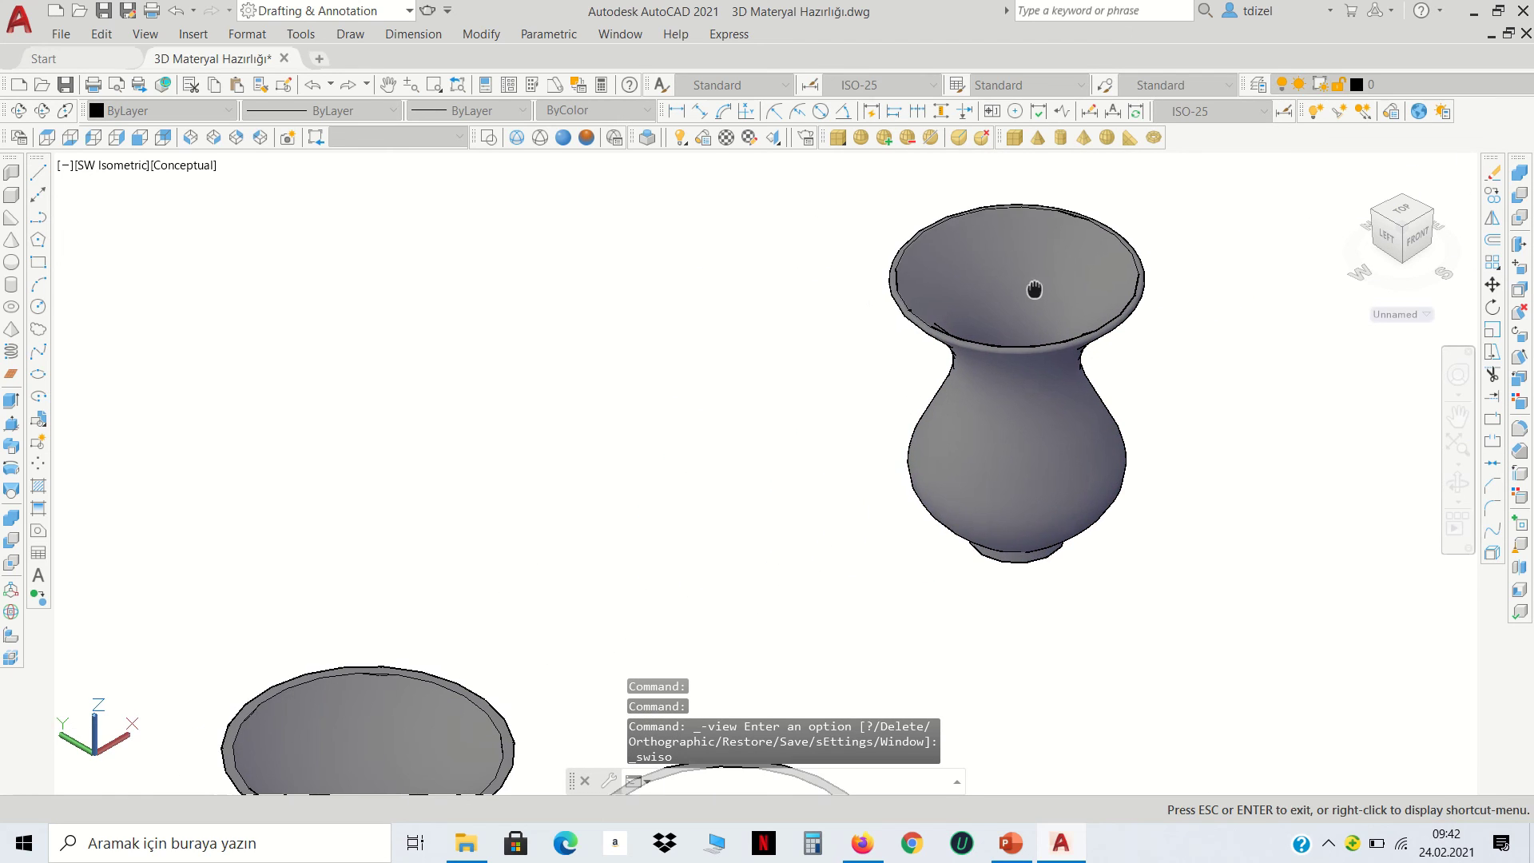
Pan and zoom until the tall turned pillar capped by a cube fills the view
middle_drag(986, 264, 1292, 228)
scroll(924, 436, down, 3)
mouse_move(925, 435)
middle_down()
mouse_move(856, 336)
mouse_move(743, 427)
middle_up()
scroll(822, 319, up, 1)
scroll(834, 327, up, 1)
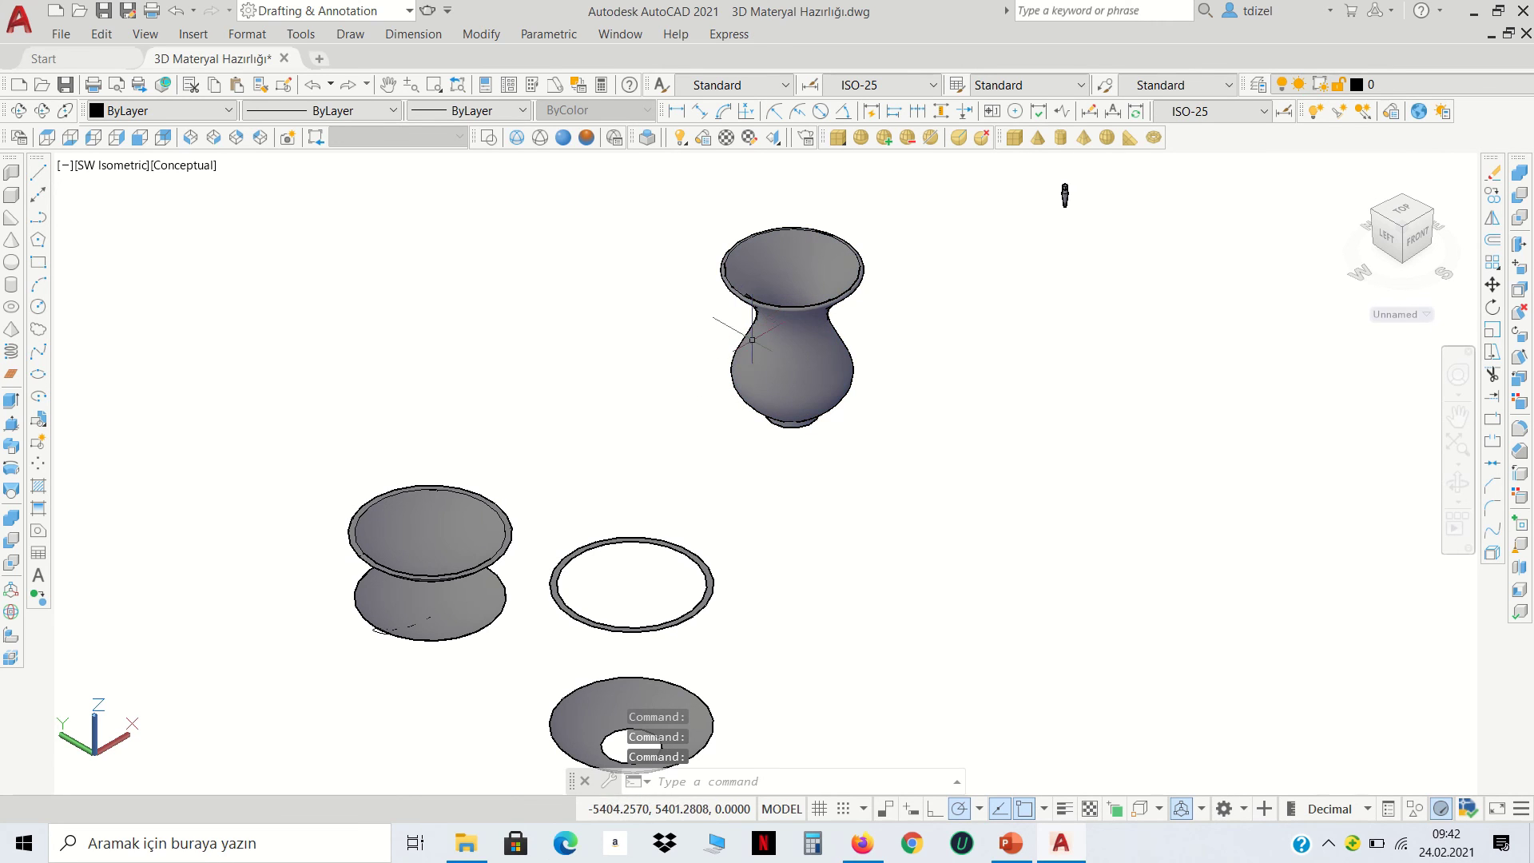
middle_drag(902, 328, 739, 475)
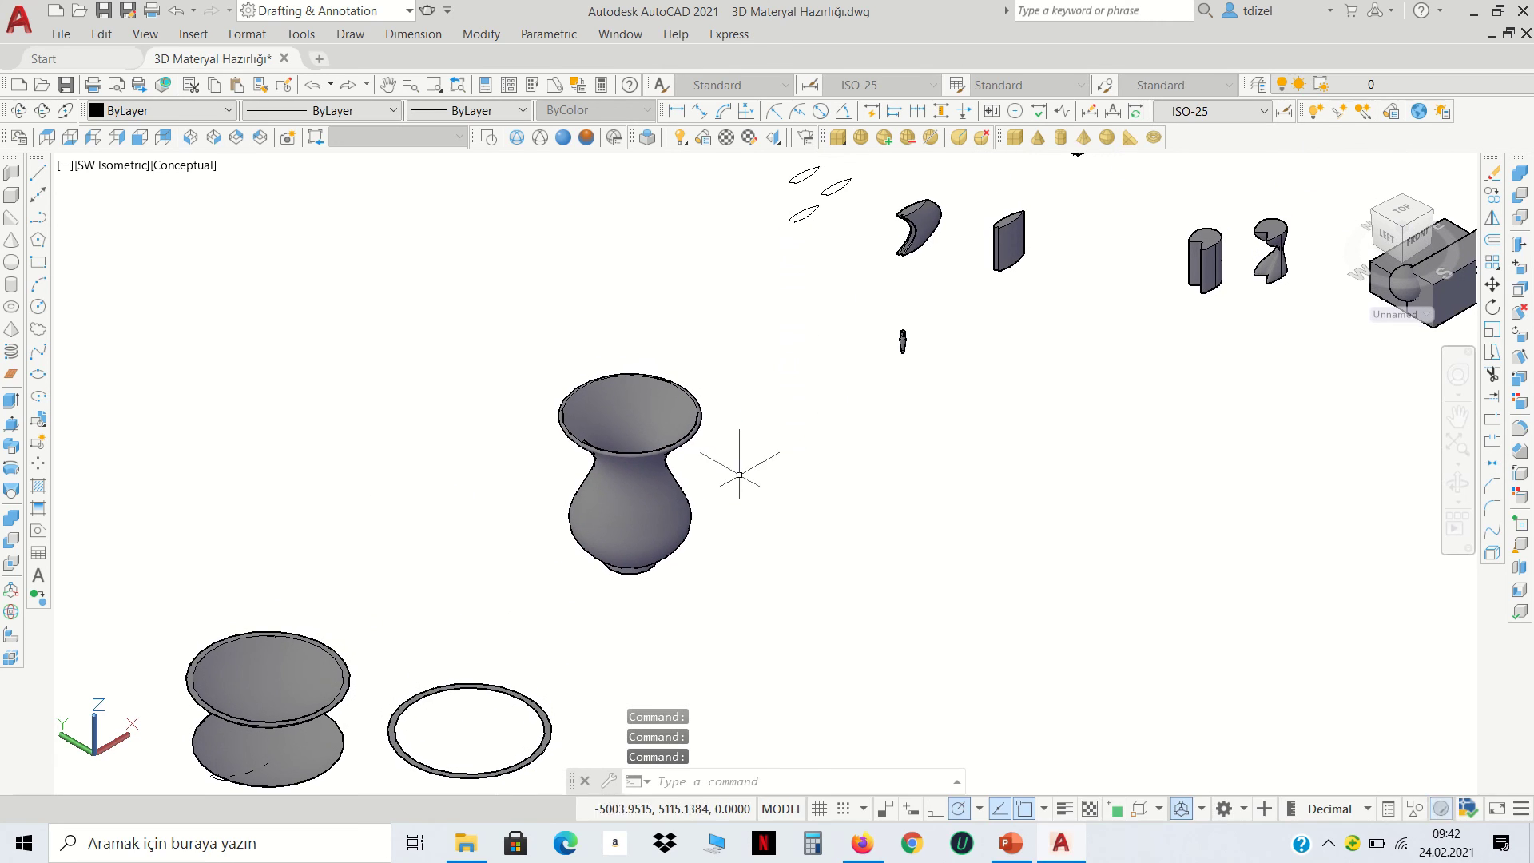
scroll(918, 346, up, 6)
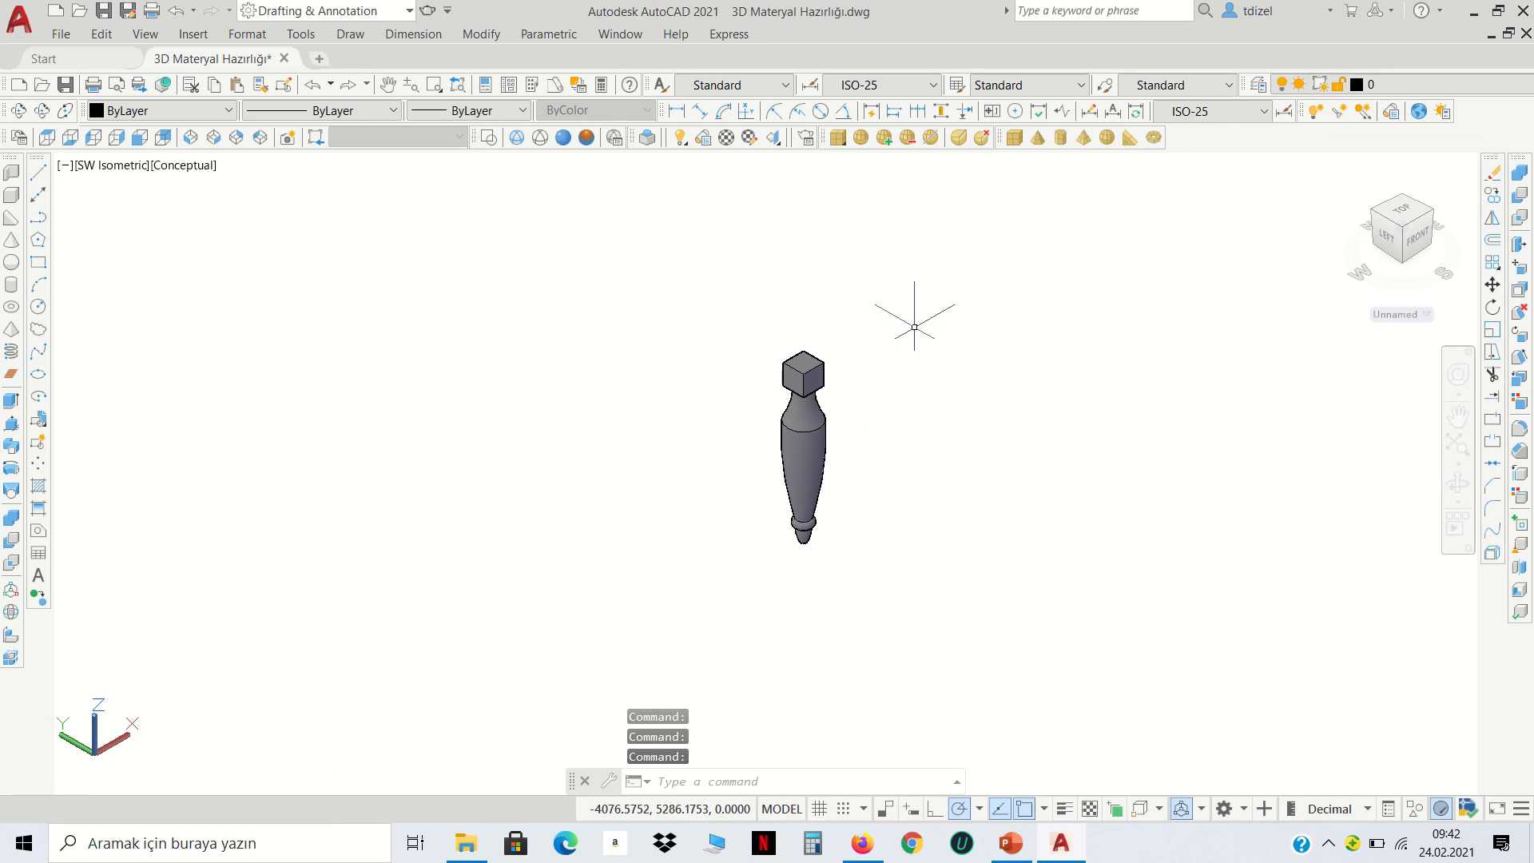